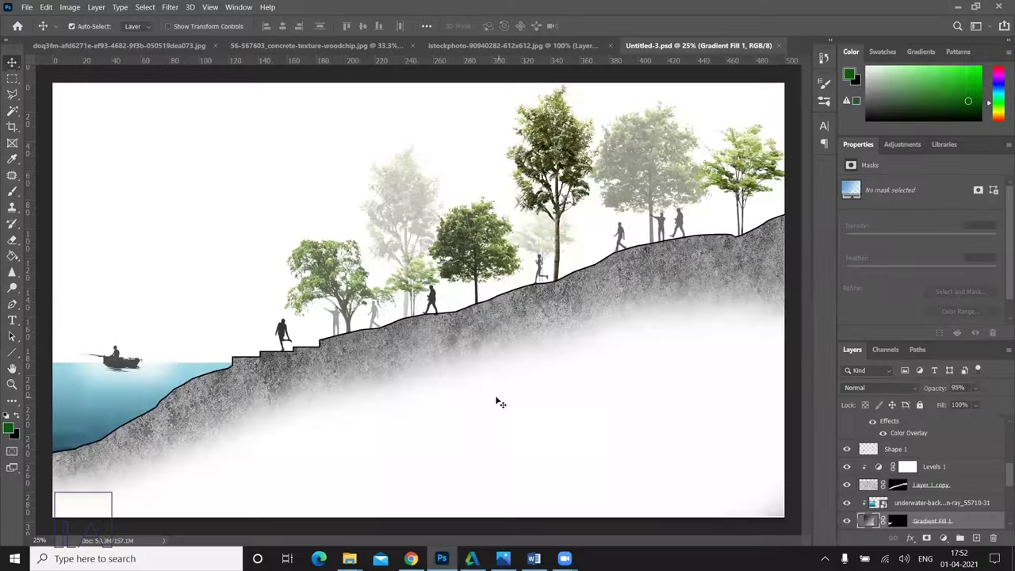
# - Group the people and boat layers into a new group
pyautogui.hotkey('ctrl', '-')
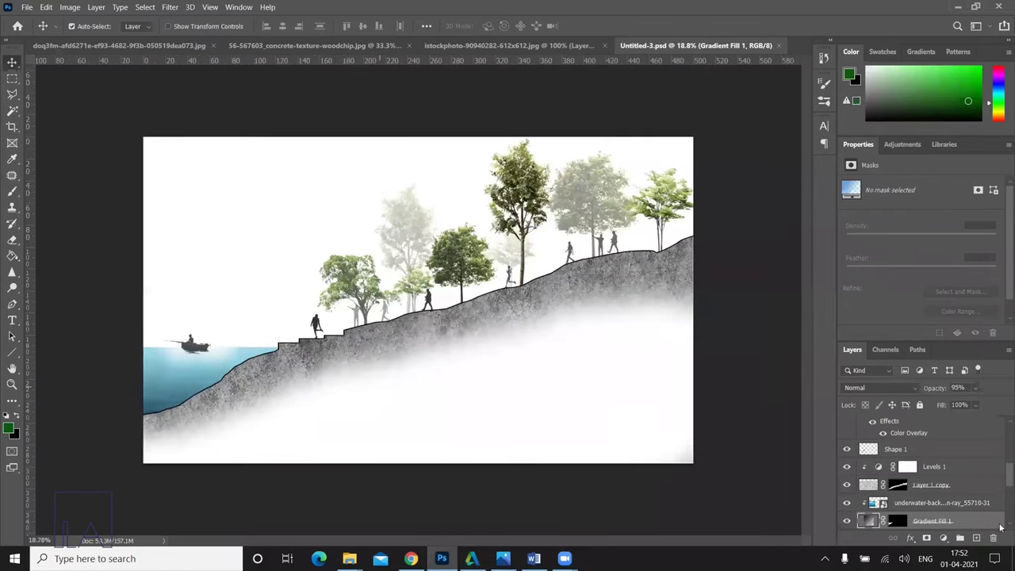
pyautogui.scroll(-3, 970, 457)
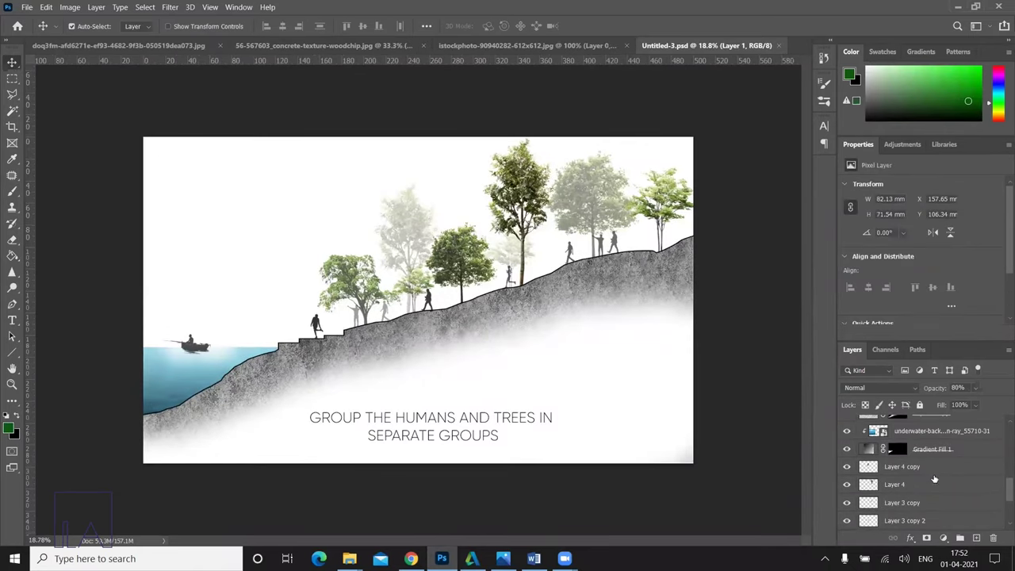
pyautogui.keyDown('shift'); pyautogui.click(932, 468); pyautogui.keyUp('shift')
pyautogui.hotkey('ctrl', 'g')
pyautogui.click(846, 505)
pyautogui.click(846, 505)
pyautogui.doubleClick(893, 505)
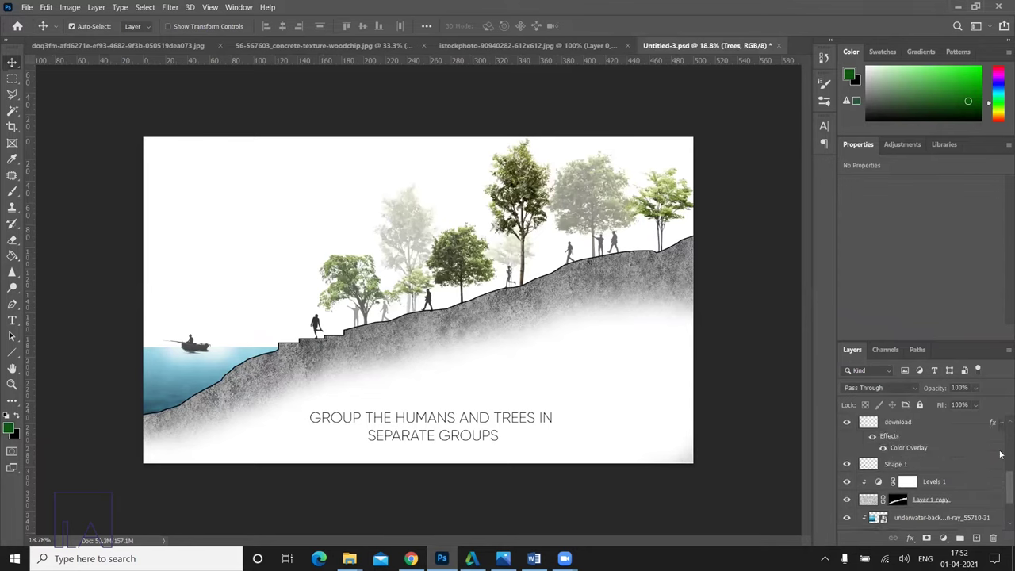
# - Collapse the new group and name it 'Humans'
pyautogui.scroll(3, 919, 458)
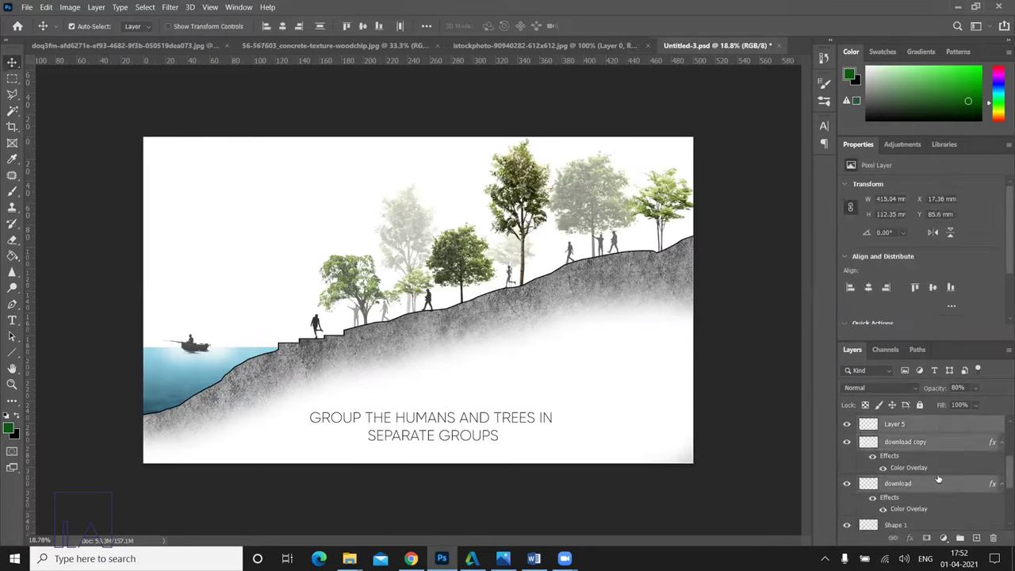
pyautogui.click(862, 422)
pyautogui.click(847, 423)
pyautogui.click(847, 424)
pyautogui.doubleClick(891, 423)
pyautogui.write('H')
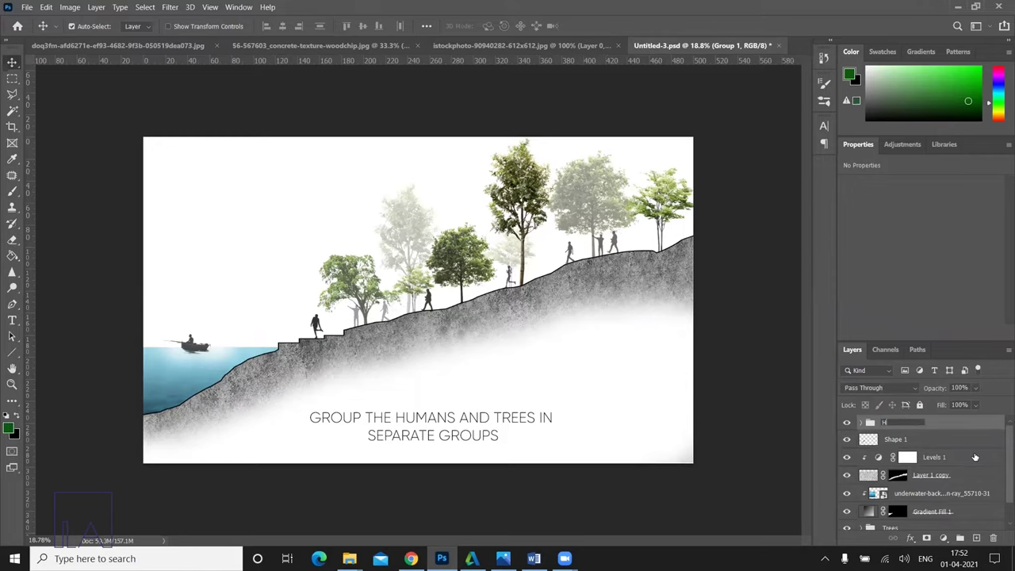
pyautogui.press('Return')
# - Hide the Humans and Trees groups so only hillside and water remain
pyautogui.click(848, 423)
pyautogui.scroll(-1, 847, 438)
pyautogui.click(846, 504)
pyautogui.scroll(1, 195, 294)
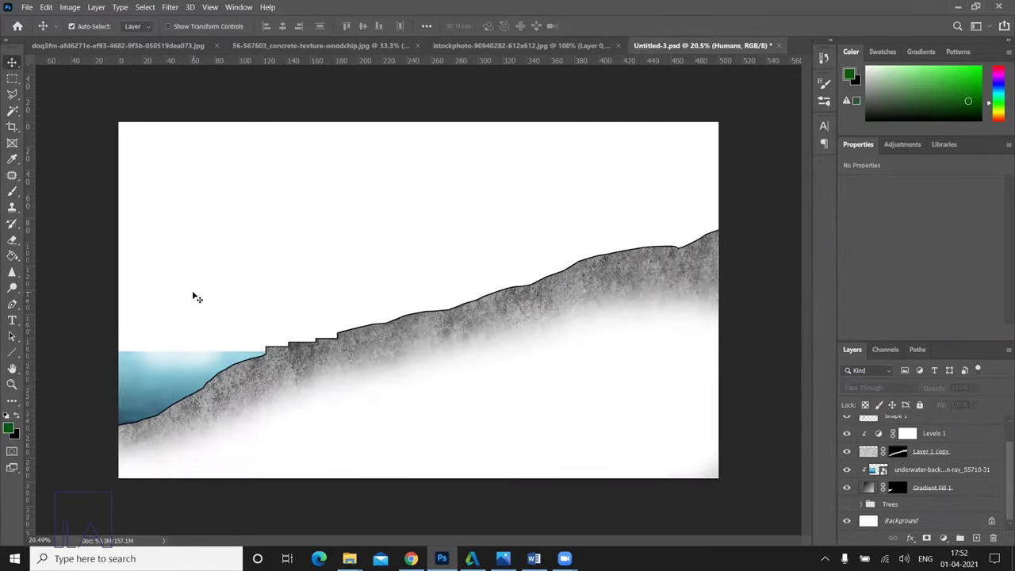
pyautogui.scroll(1, 246, 335)
pyautogui.scroll(2, 350, 351)
# - Select the Shape 1 section line layer and begin renaming it
pyautogui.click(349, 351)
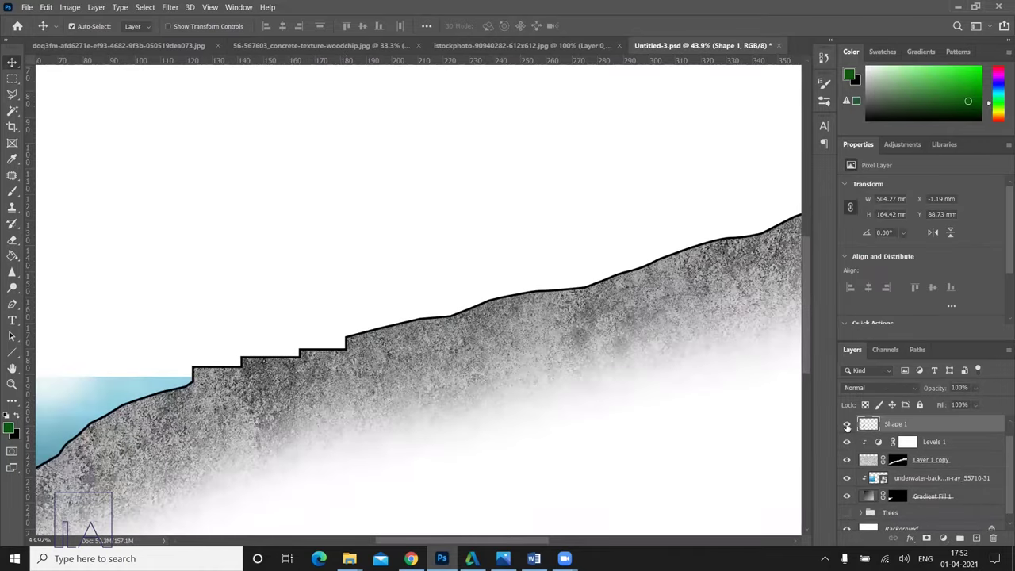
pyautogui.scroll(-3, 661, 395)
pyautogui.doubleClick(895, 424)
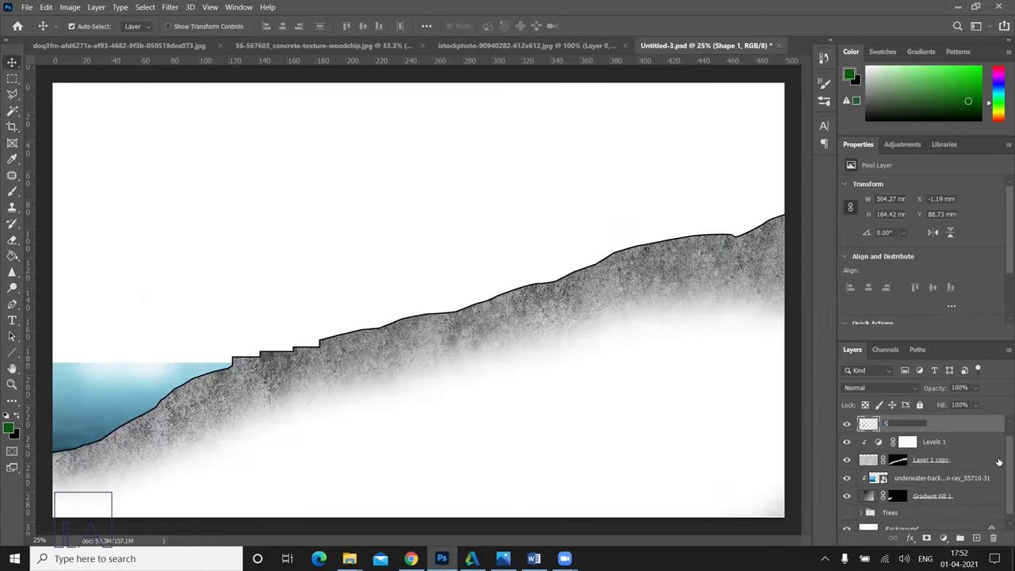
# - Name the layer 'Sectionline' and place a copy scaled to 81.26% above it
pyautogui.press('Return')
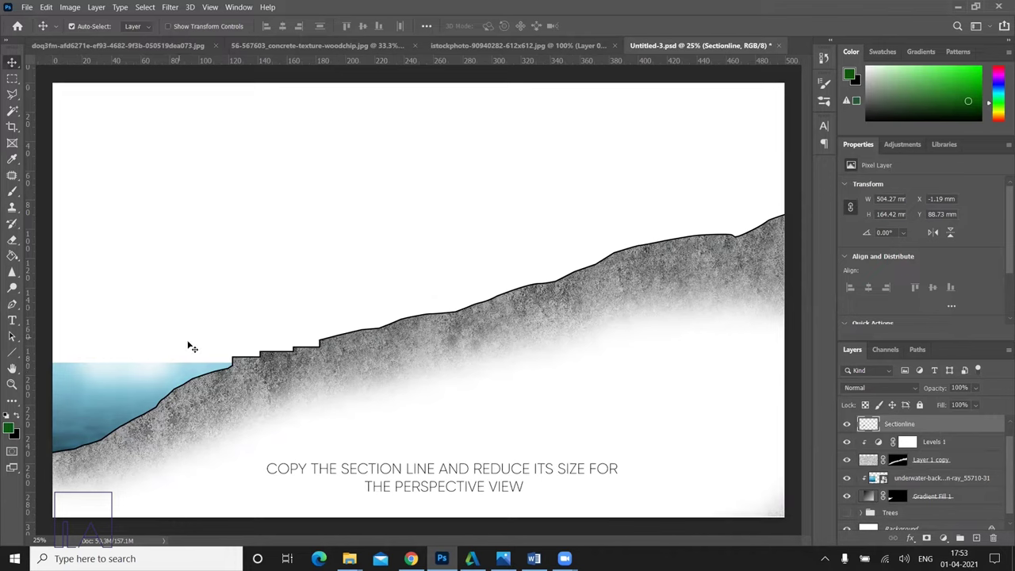
pyautogui.moveTo(321, 353); pyautogui.dragTo(303, 308)
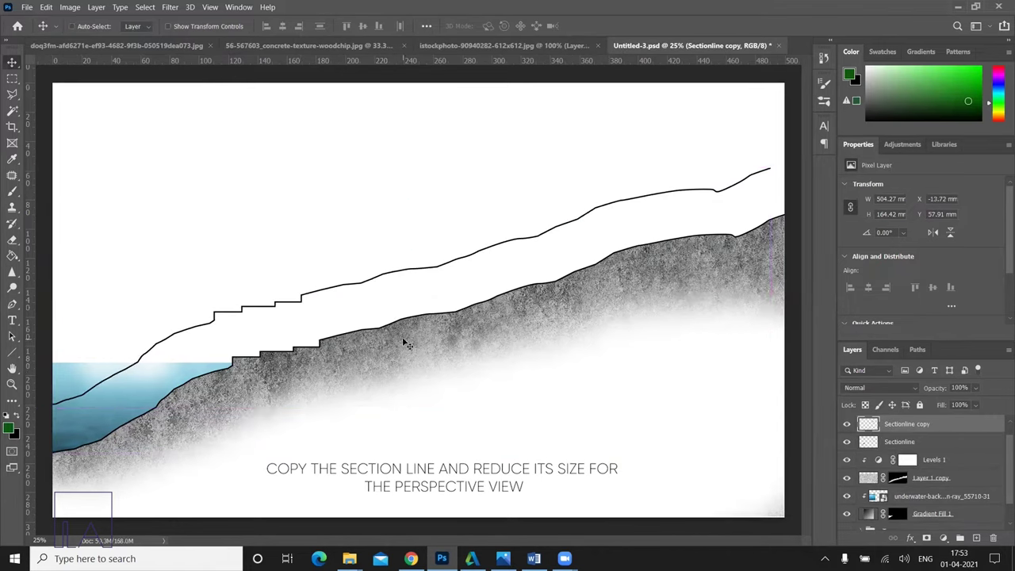
pyautogui.hotkey('ctrl', 't')
pyautogui.moveTo(401, 181); pyautogui.dragTo(401, 225)
pyautogui.moveTo(399, 300); pyautogui.dragTo(349, 293)
pyautogui.press('Return')
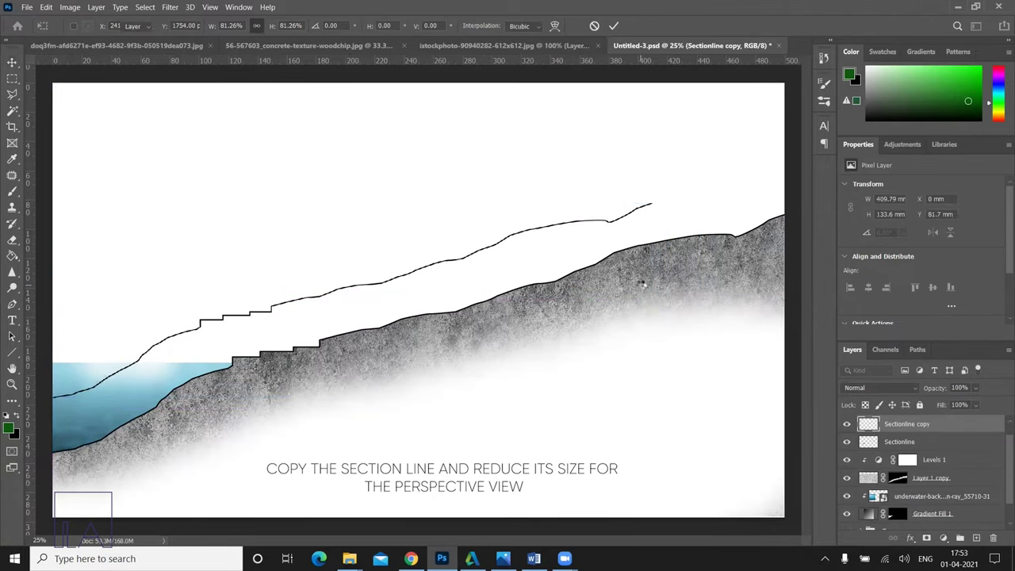
# - Draw straight pen lines joining the lower stair corners of both section lines
pyautogui.click(12, 304)
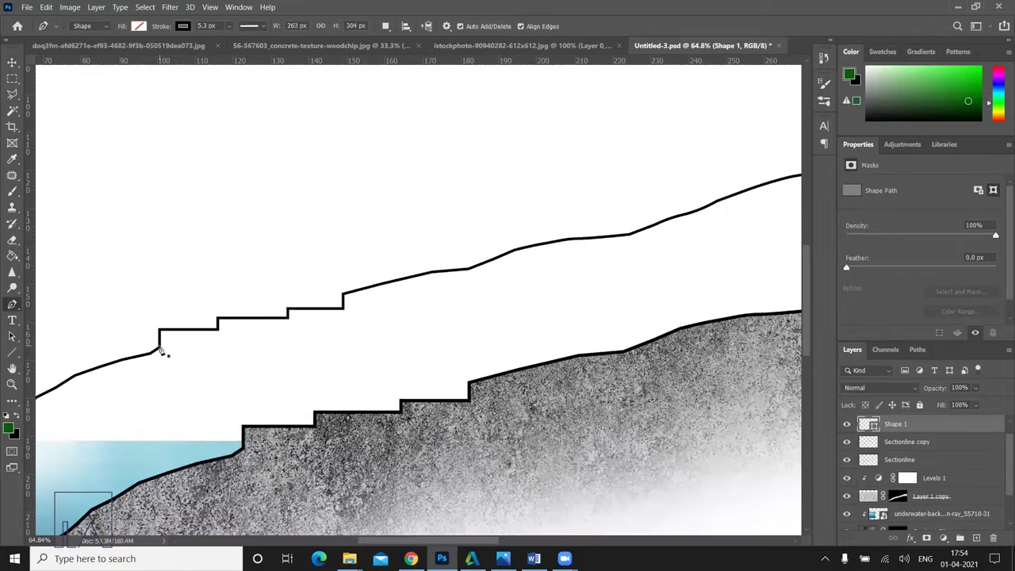
pyautogui.click(243, 451)
pyautogui.click(244, 433)
pyautogui.click(160, 333)
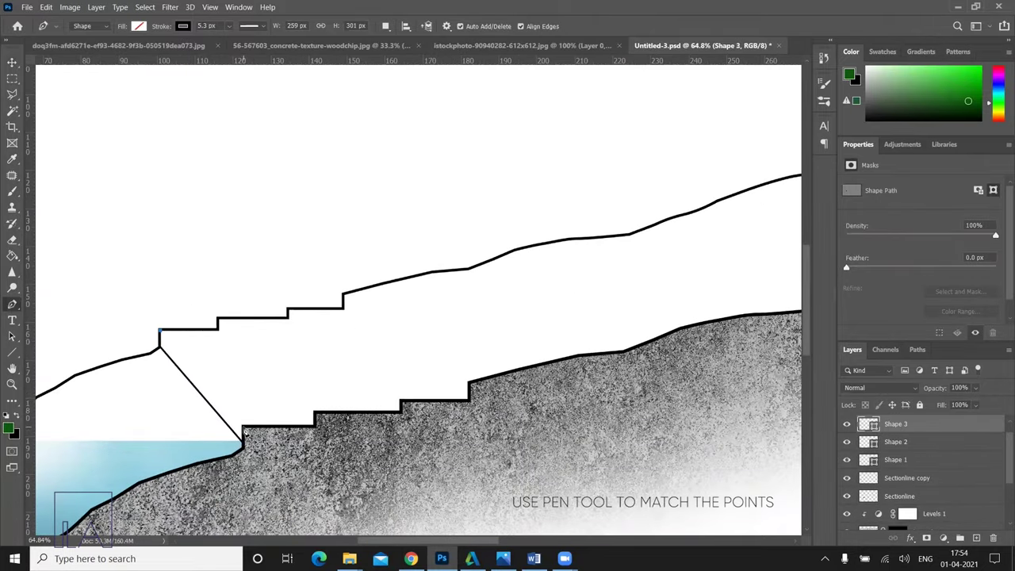
pyautogui.click(218, 324)
pyautogui.click(314, 419)
pyautogui.click(220, 320)
# - Connect the remaining step corners, the slope edge and the far right ends
pyautogui.click(287, 309)
pyautogui.click(401, 408)
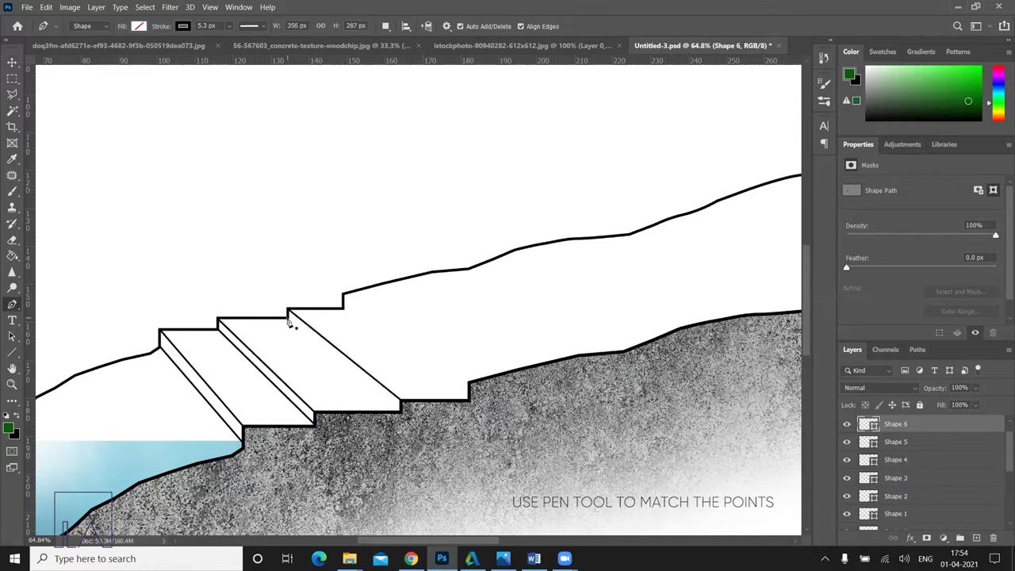
pyautogui.click(402, 414)
pyautogui.click(469, 401)
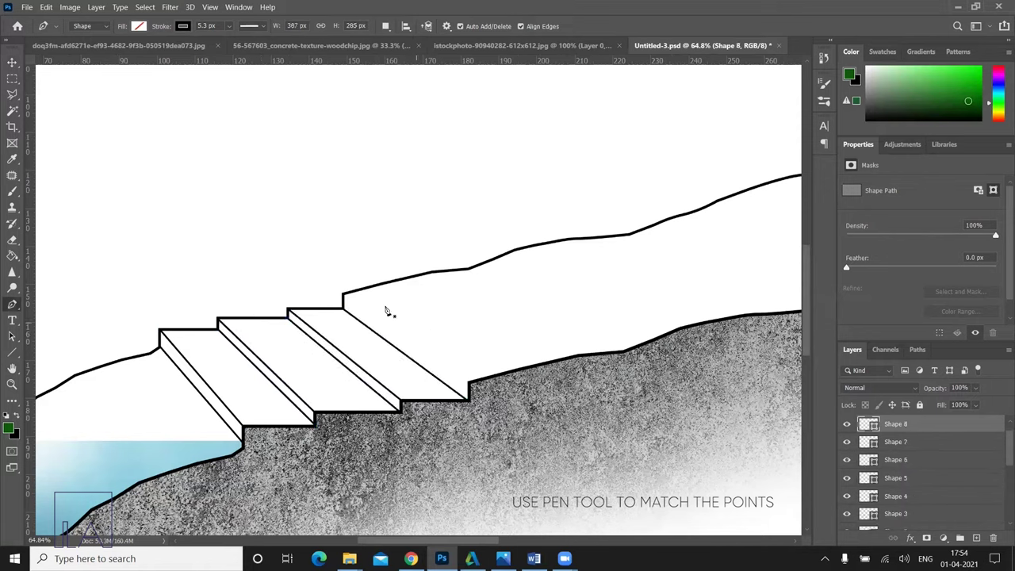
pyautogui.click(470, 388)
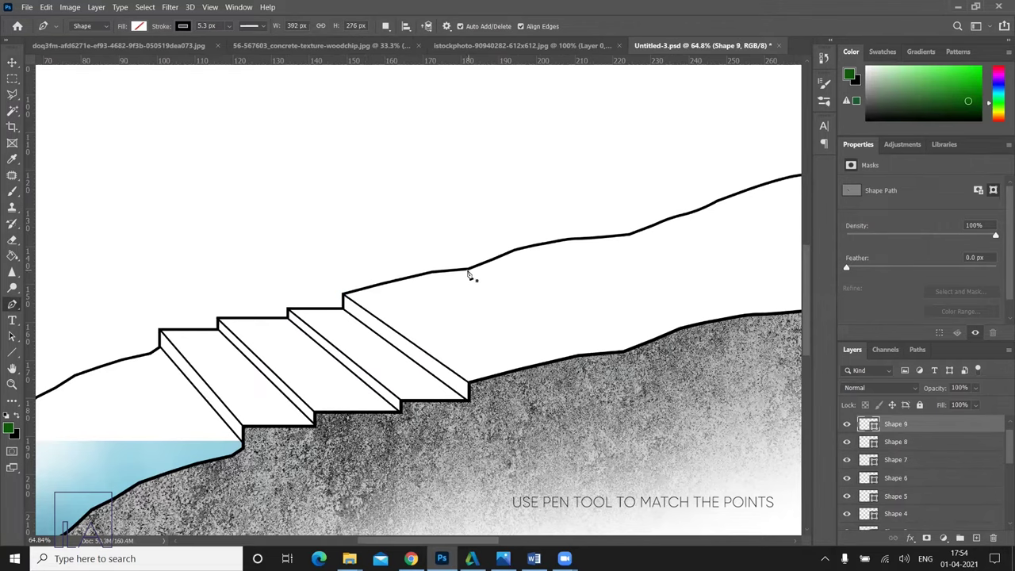
pyautogui.click(626, 349)
pyautogui.scroll(-5, 689, 272)
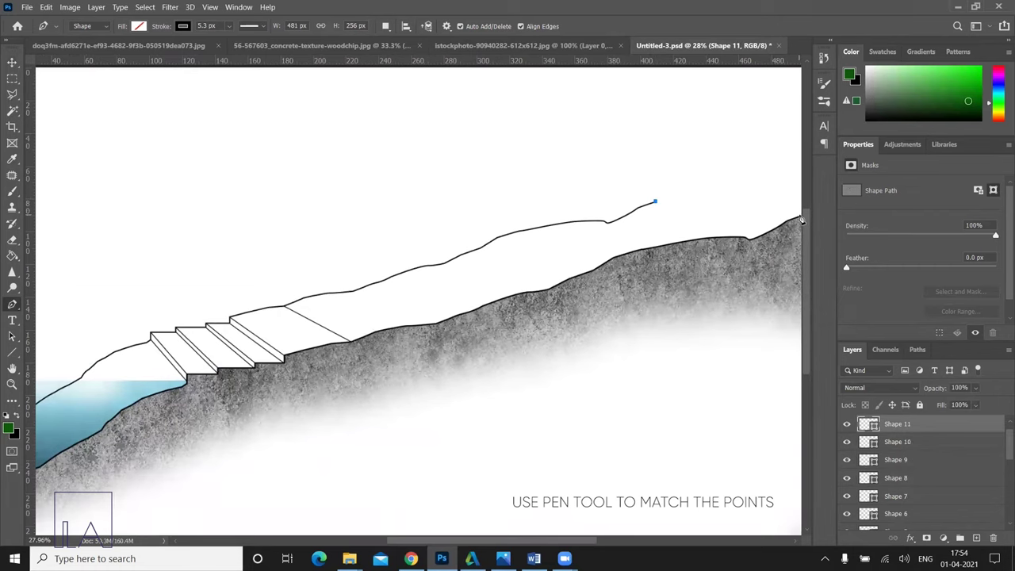
pyautogui.click(802, 222)
# - Group all the new connecting line layers into Group 1
pyautogui.scroll(-3, 548, 256)
pyautogui.scroll(1, 481, 218)
pyautogui.scroll(-1, 420, 309)
pyautogui.scroll(-3, 952, 468)
pyautogui.keyDown('shift'); pyautogui.click(913, 495); pyautogui.keyUp('shift')
pyautogui.click(959, 538)
pyautogui.scroll(1, 648, 392)
pyautogui.scroll(-1, 594, 365)
pyautogui.scroll(1, 22, 131)
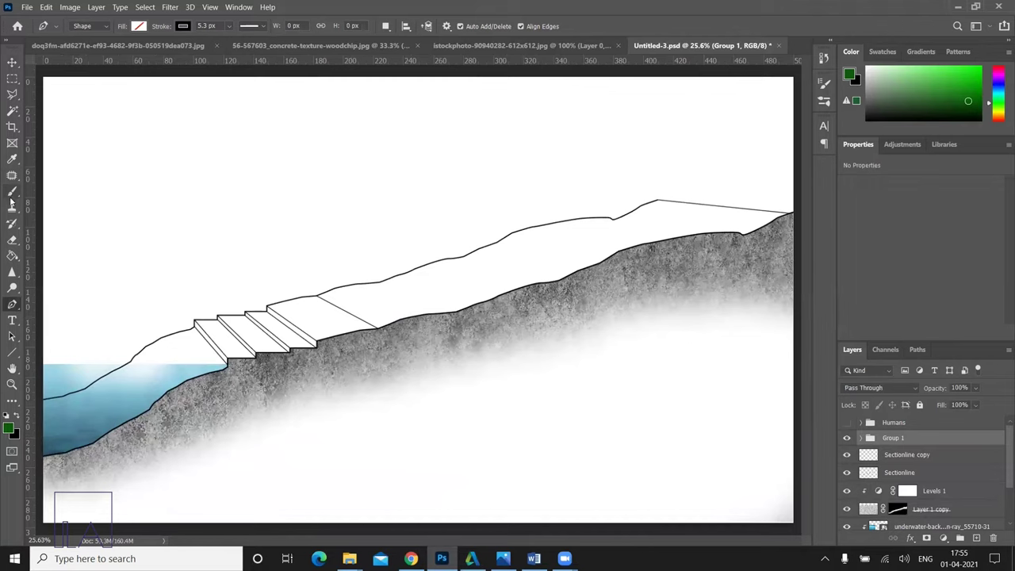
pyautogui.click(12, 111)
# - Select the slope's top surface and fill it with a medium green (4f944e) Color Fill layer
pyautogui.click(495, 272)
pyautogui.keyDown('shift'); pyautogui.click(334, 322); pyautogui.keyUp('shift')
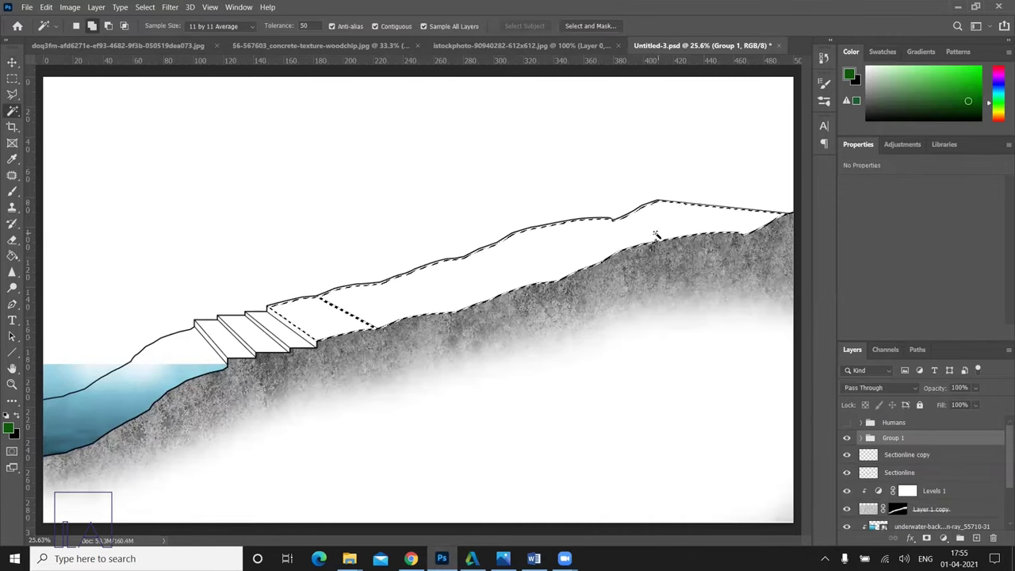
pyautogui.click(944, 538)
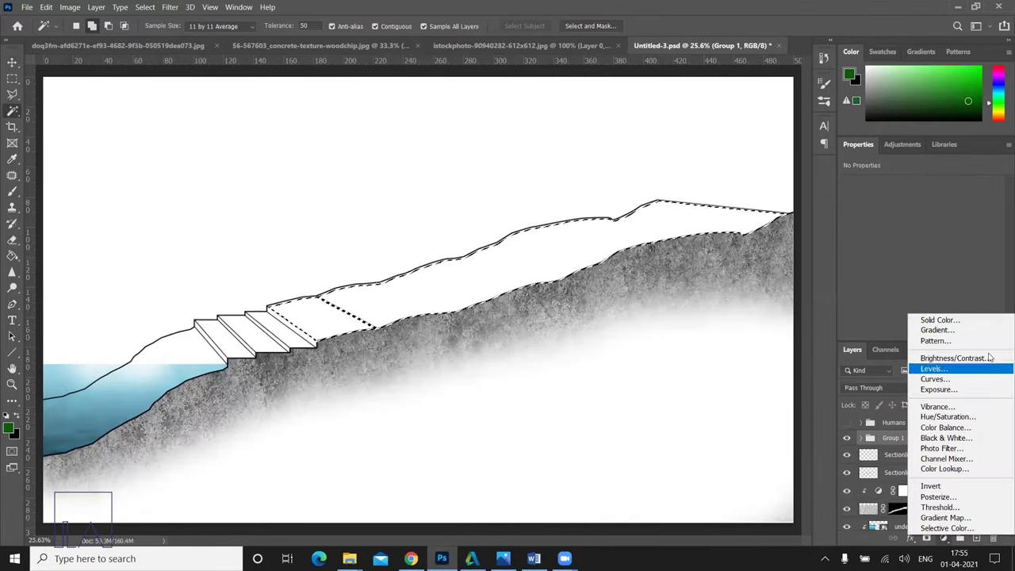
pyautogui.click(940, 320)
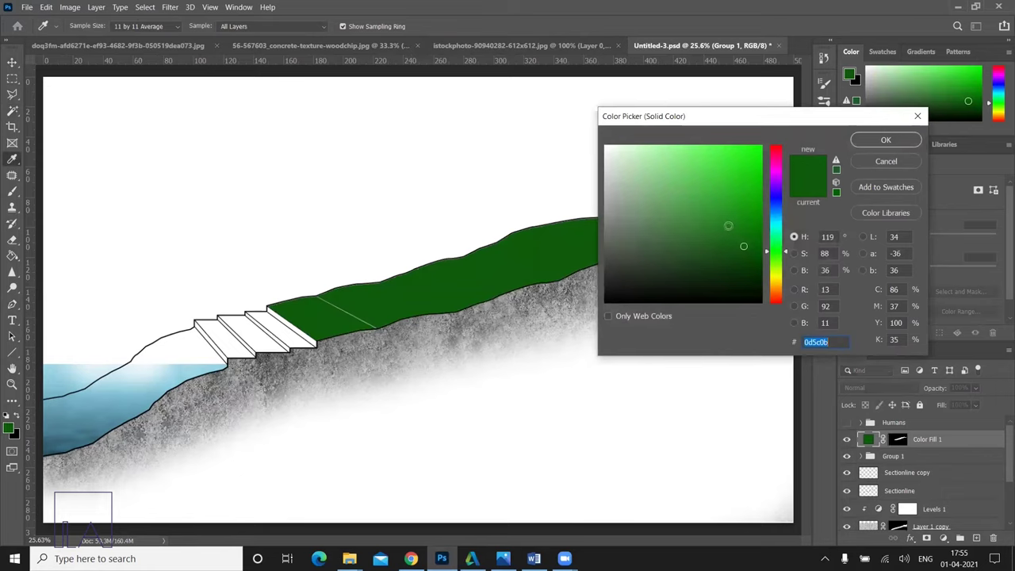
pyautogui.click(729, 222)
pyautogui.click(706, 225)
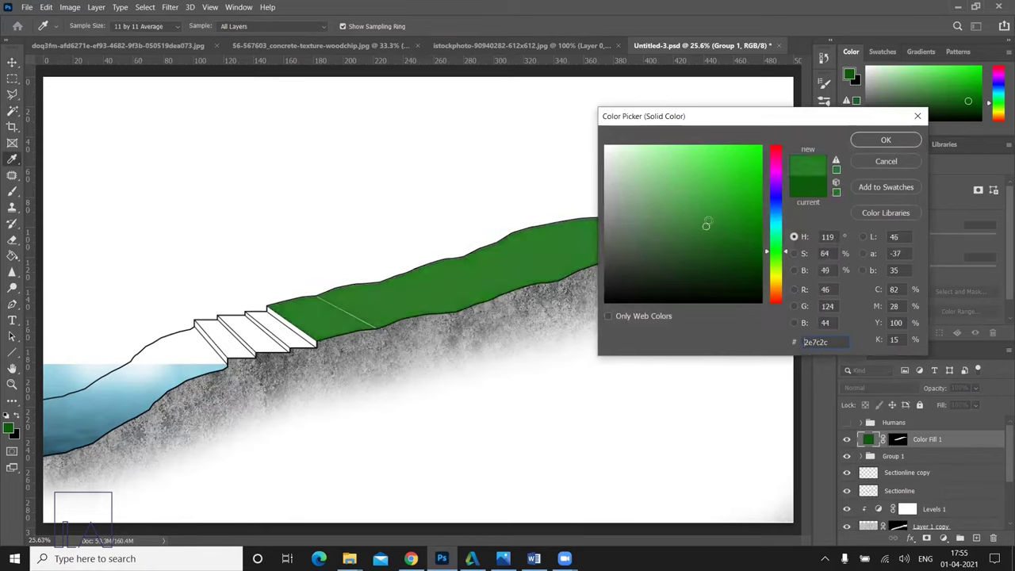
pyautogui.click(688, 218)
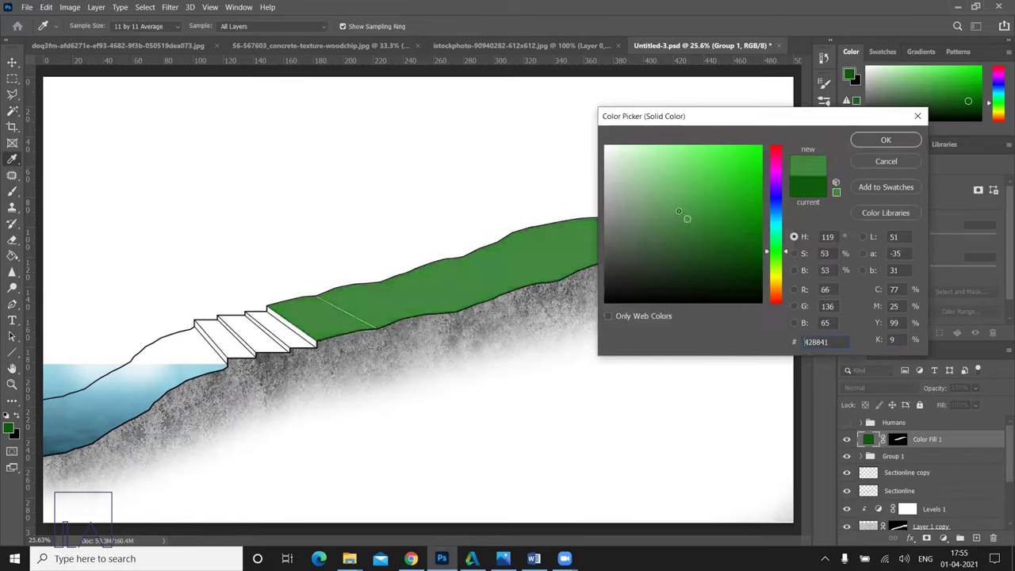
pyautogui.click(679, 212)
pyautogui.click(916, 145)
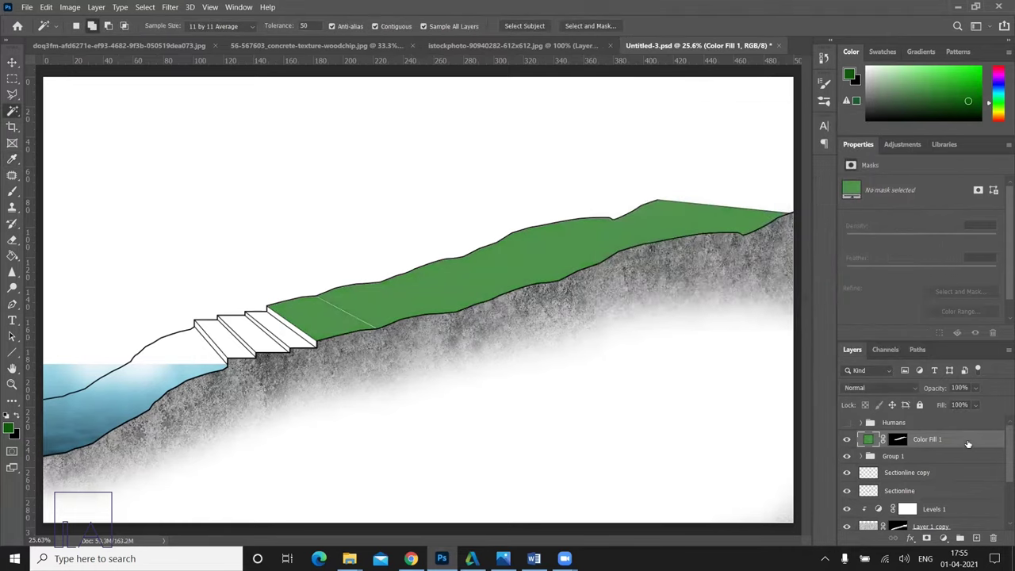
# - Bring the grass photo into the landscape, enlarge it, and add a second block to the right
pyautogui.click(530, 45)
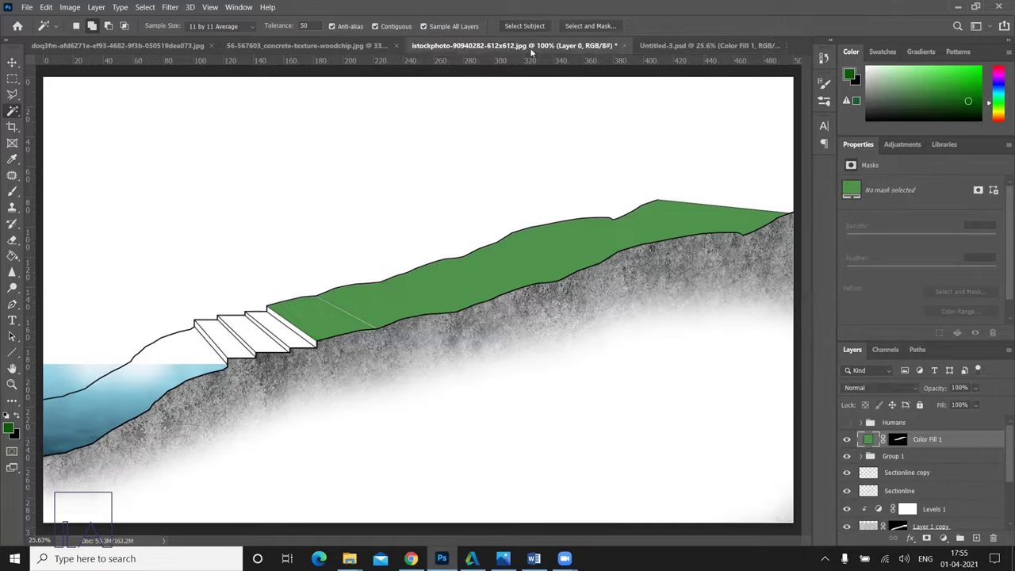
pyautogui.click(12, 62)
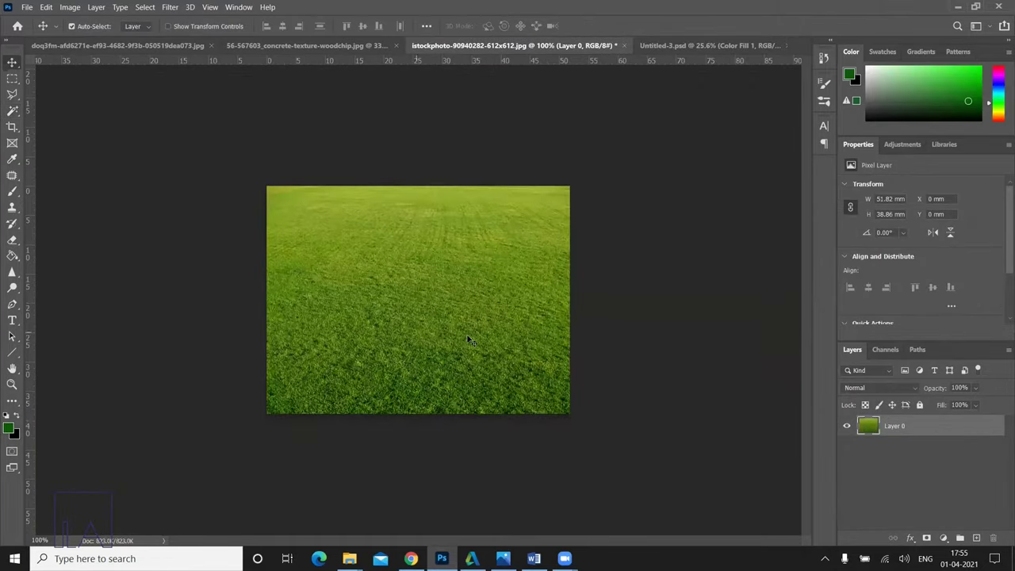
pyautogui.moveTo(469, 340)
pyautogui.mouseDown()
pyautogui.moveTo(694, 50)
pyautogui.moveTo(491, 276)
pyautogui.moveTo(338, 325)
pyautogui.moveTo(405, 129)
pyautogui.mouseUp()
pyautogui.hotkey('ctrl', 't')
pyautogui.click(613, 25)
pyautogui.moveTo(481, 194)
pyautogui.mouseDown()
pyautogui.moveTo(731, 226)
pyautogui.moveTo(716, 226)
pyautogui.mouseUp()
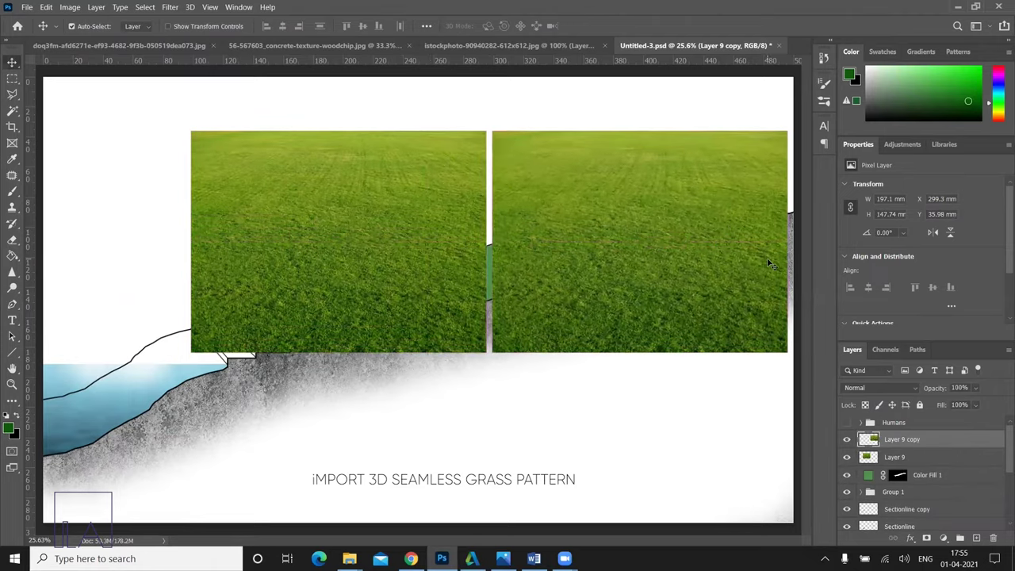
pyautogui.moveTo(770, 264); pyautogui.dragTo(766, 266)
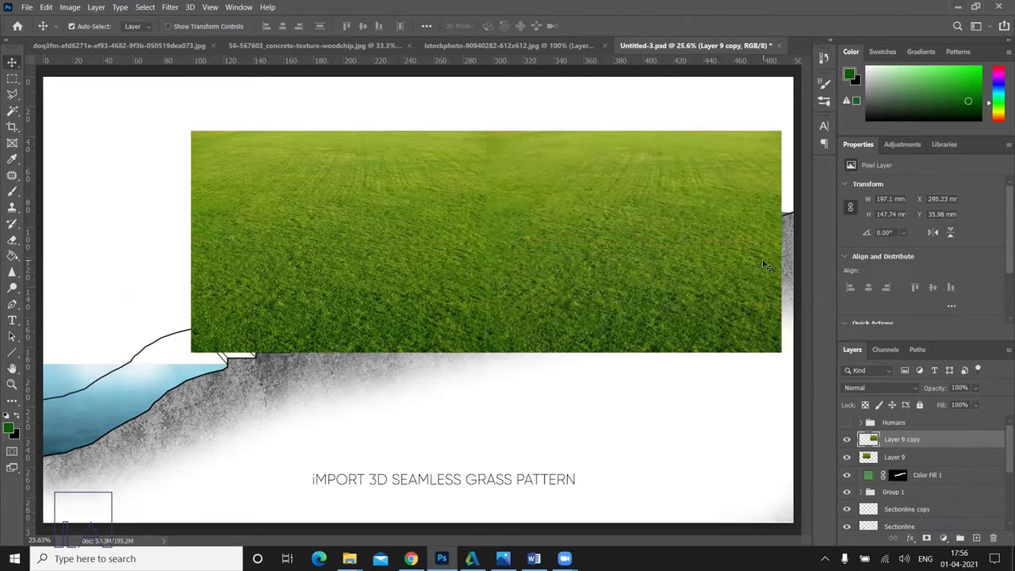
# - Merge the two grass layers and clip the result to the hillside fill
pyautogui.keyDown('shift'); pyautogui.click(447, 302); pyautogui.keyUp('shift')
pyautogui.moveTo(447, 302); pyautogui.dragTo(462, 301)
pyautogui.rightClick(917, 440)
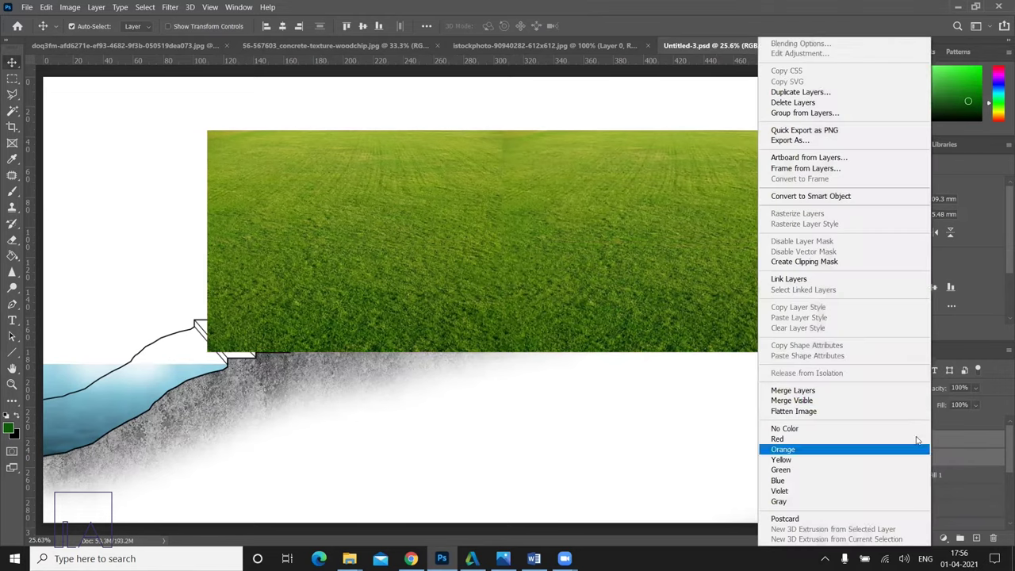
pyautogui.click(817, 389)
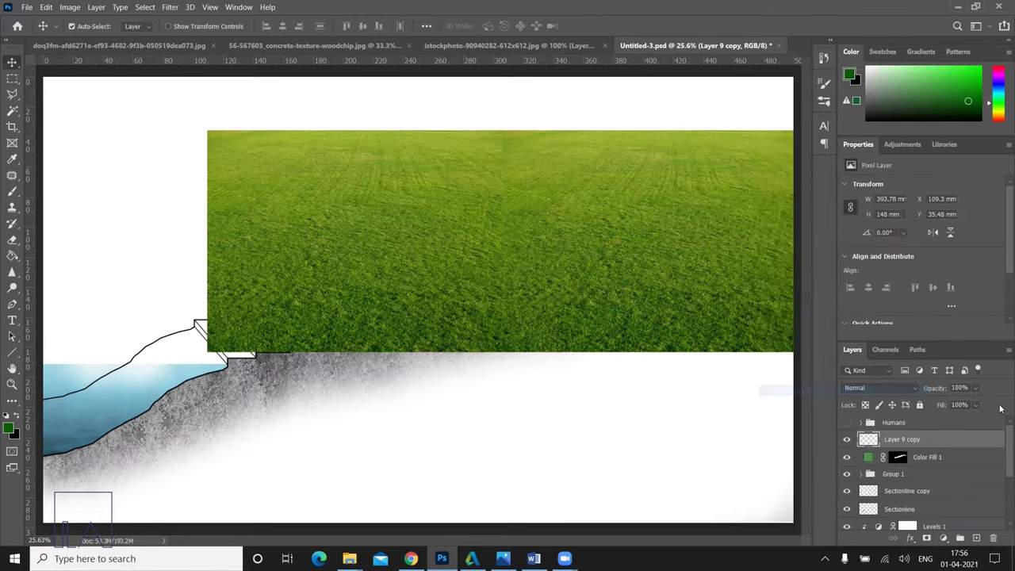
pyautogui.rightClick(941, 441)
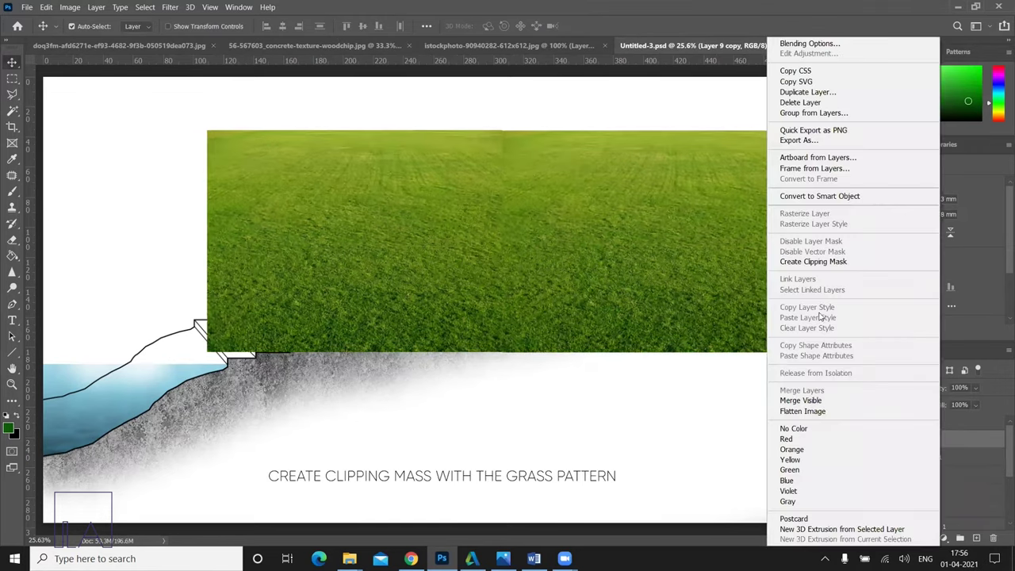
pyautogui.click(825, 262)
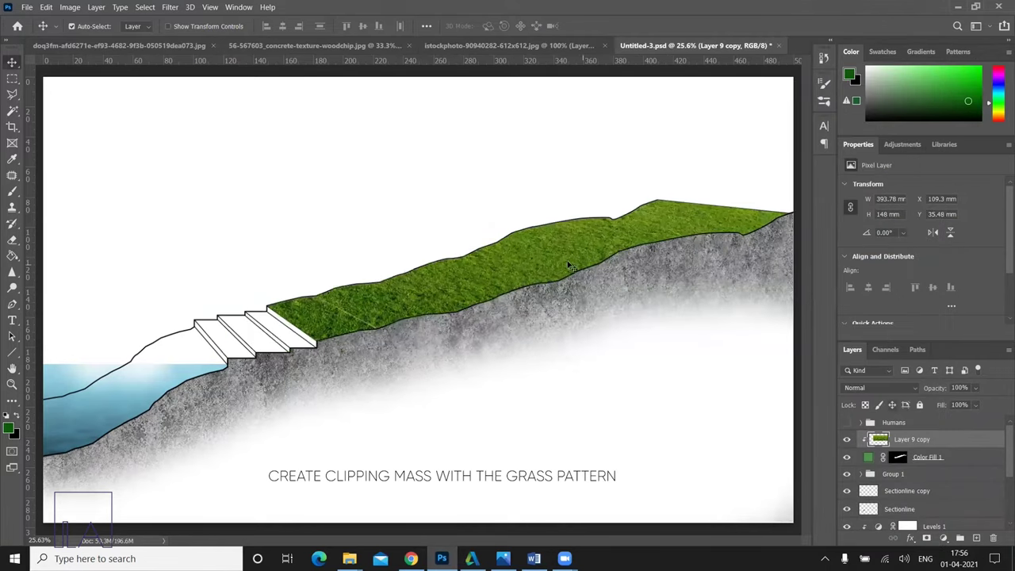
# - Fade the grass layer to 60% opacity
pyautogui.click(927, 456)
pyautogui.click(976, 388)
pyautogui.moveTo(990, 405); pyautogui.dragTo(980, 404)
pyautogui.press('Escape')
pyautogui.click(954, 443)
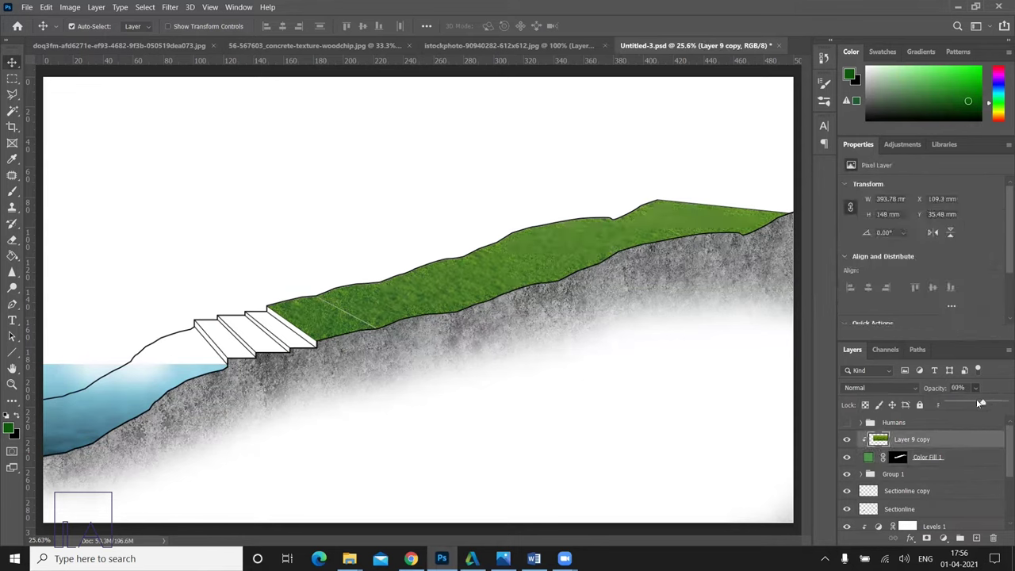
# - Add a clipped Hue/Saturation adjustment: Hue -14, Saturation -22, Lightness +15
pyautogui.click(943, 538)
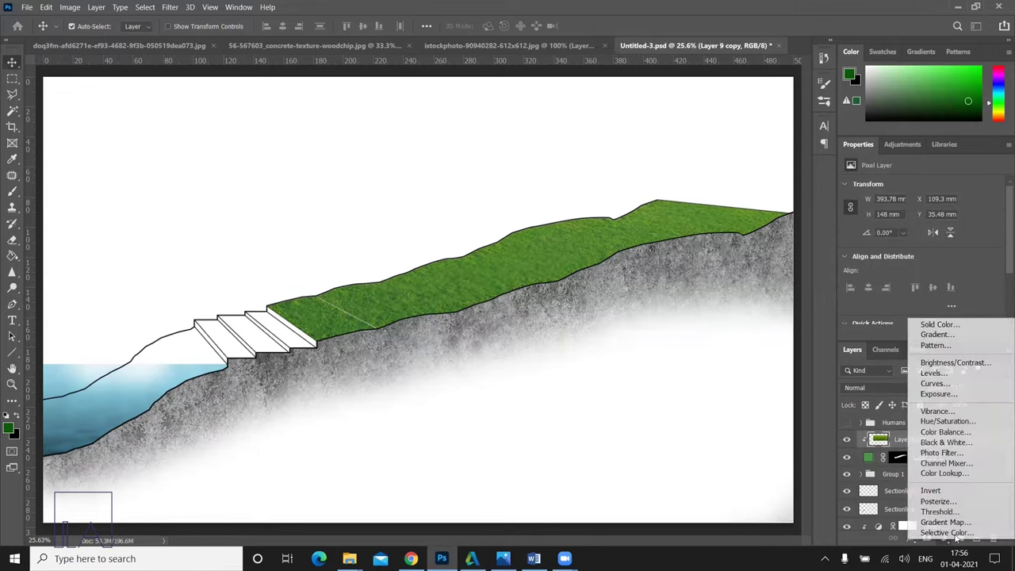
pyautogui.click(944, 423)
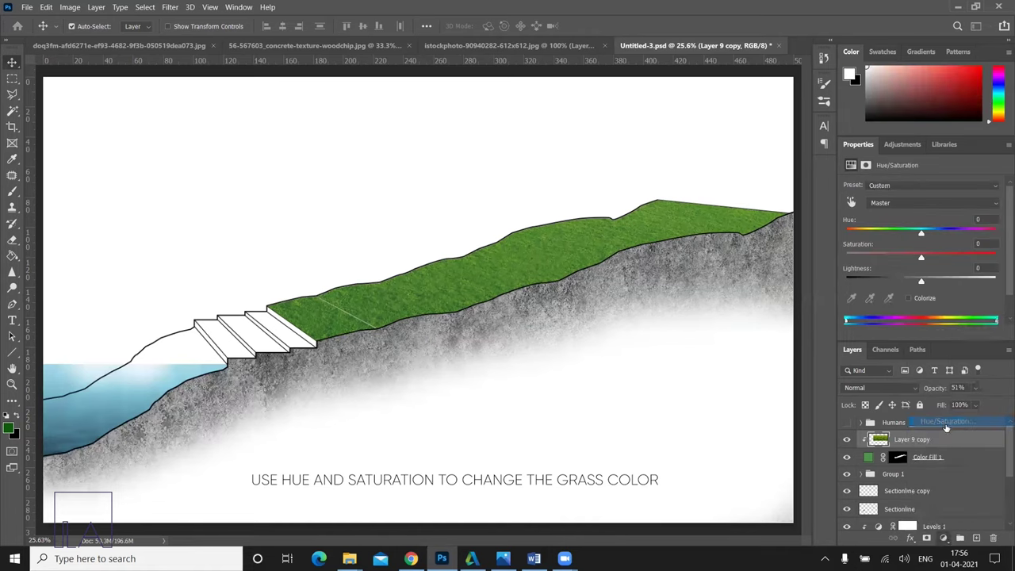
pyautogui.rightClick(966, 441)
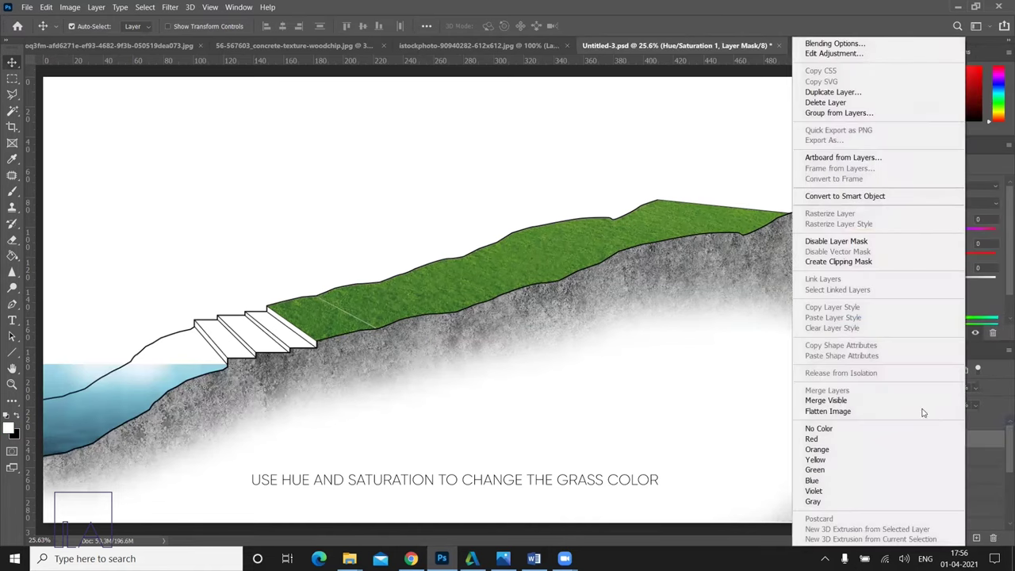
pyautogui.click(881, 262)
pyautogui.moveTo(921, 258)
pyautogui.mouseDown()
pyautogui.moveTo(904, 258)
pyautogui.moveTo(933, 283)
pyautogui.mouseUp()
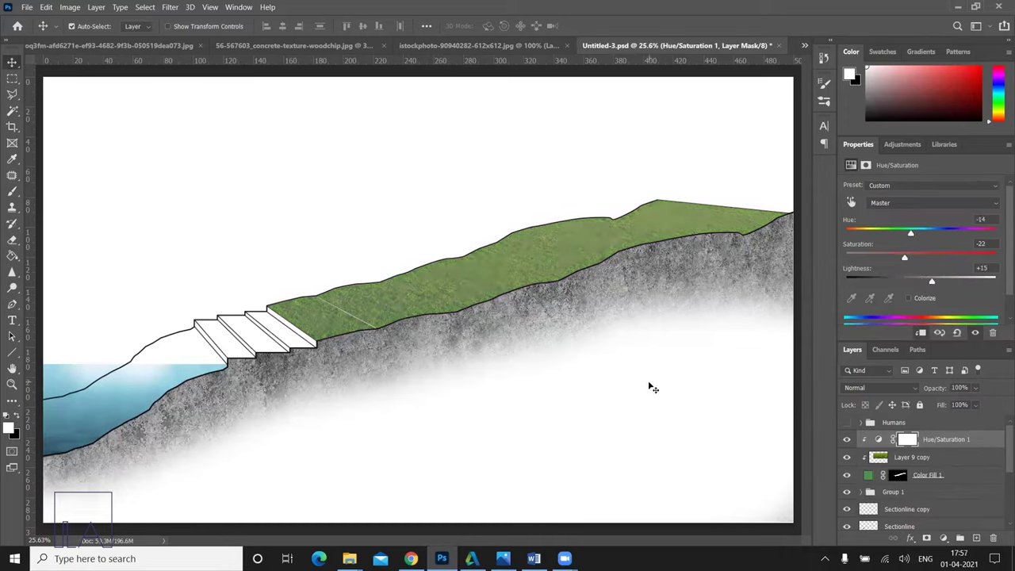
# - Select the four stair side faces with the Magic Wand
pyautogui.scroll(2, 131, 357)
pyautogui.click(12, 111)
pyautogui.scroll(1, 158, 329)
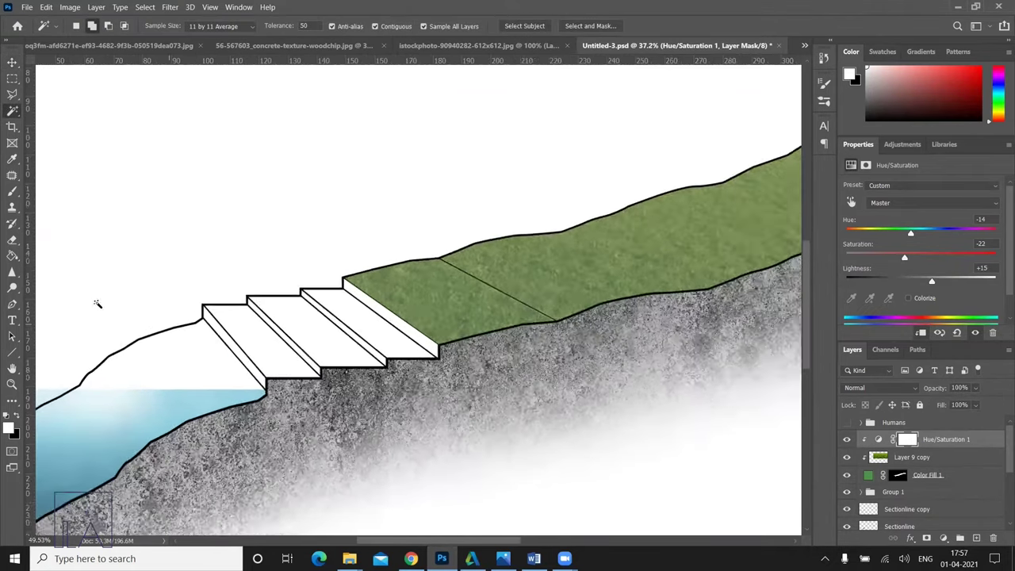
pyautogui.scroll(1, 158, 329)
pyautogui.click(464, 328)
pyautogui.keyDown('shift'); pyautogui.click(416, 348); pyautogui.keyUp('shift')
pyautogui.keyDown('shift'); pyautogui.click(349, 373); pyautogui.keyUp('shift')
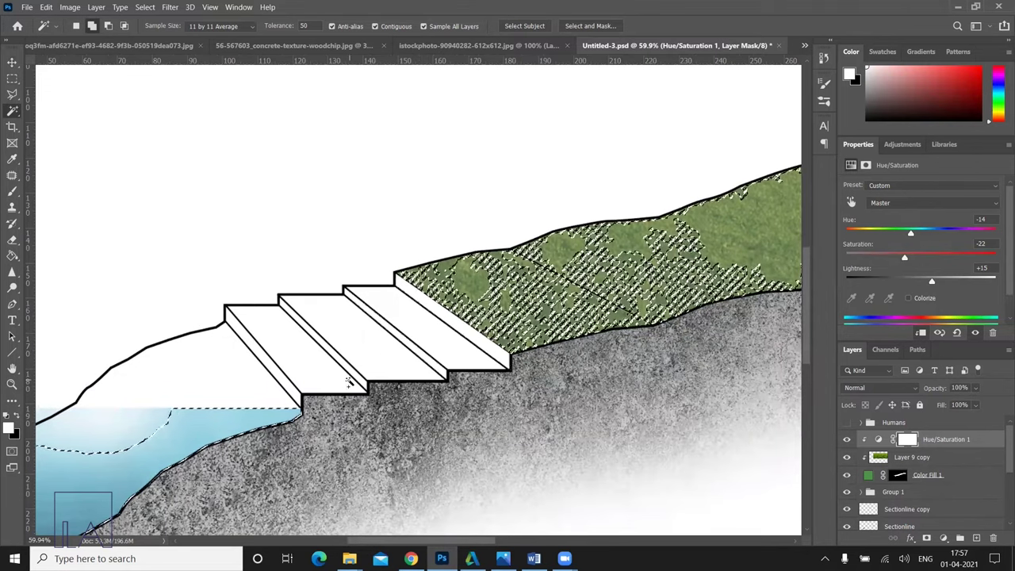
pyautogui.hotkey('ctrl', 'z')
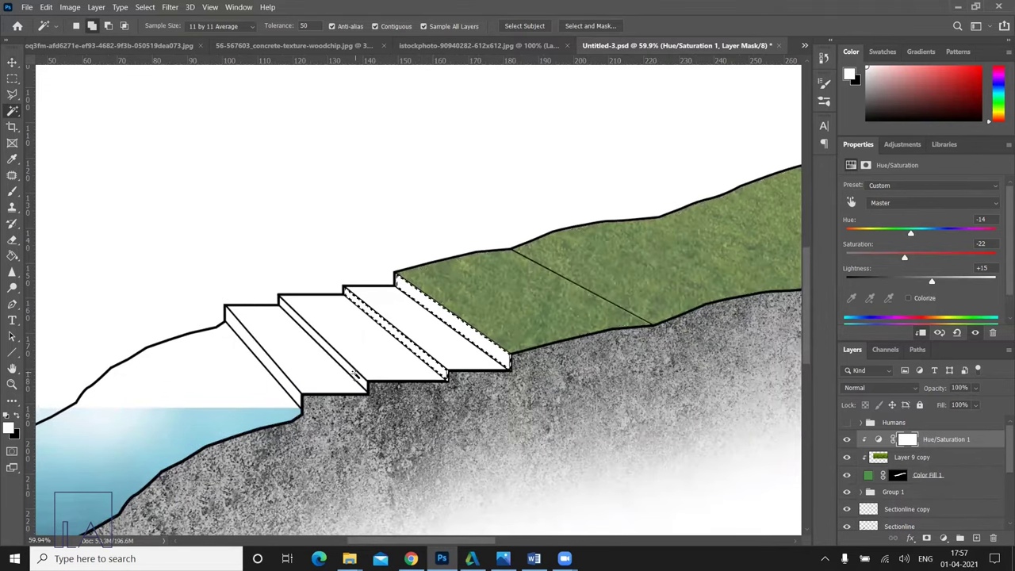
pyautogui.keyDown('shift'); pyautogui.click(330, 352); pyautogui.keyUp('shift')
pyautogui.keyDown('shift'); pyautogui.click(292, 392); pyautogui.keyUp('shift')
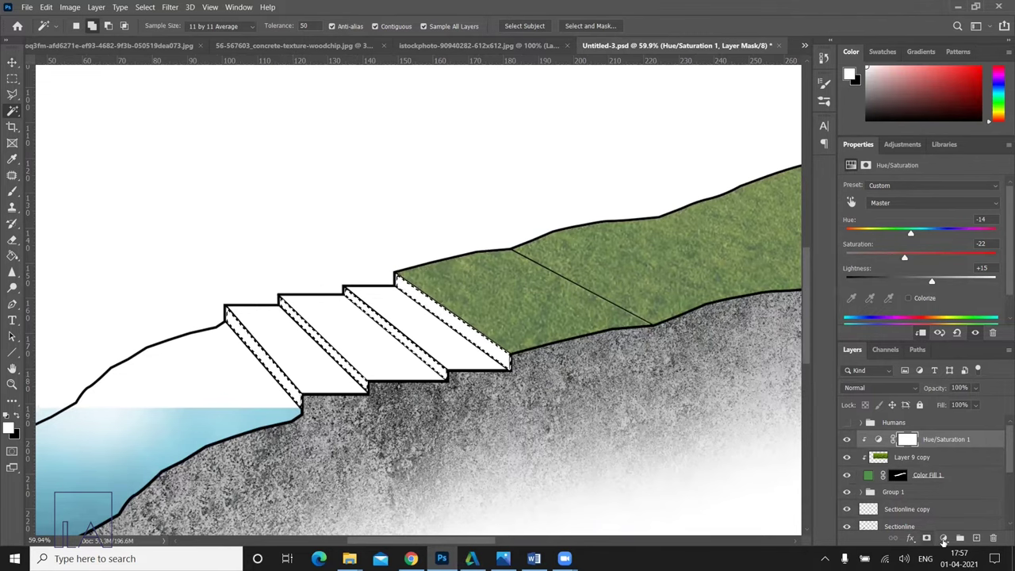
# - Add a dark grey fill for the stair sides and light grey 8b8a8a for the treads
pyautogui.click(943, 538)
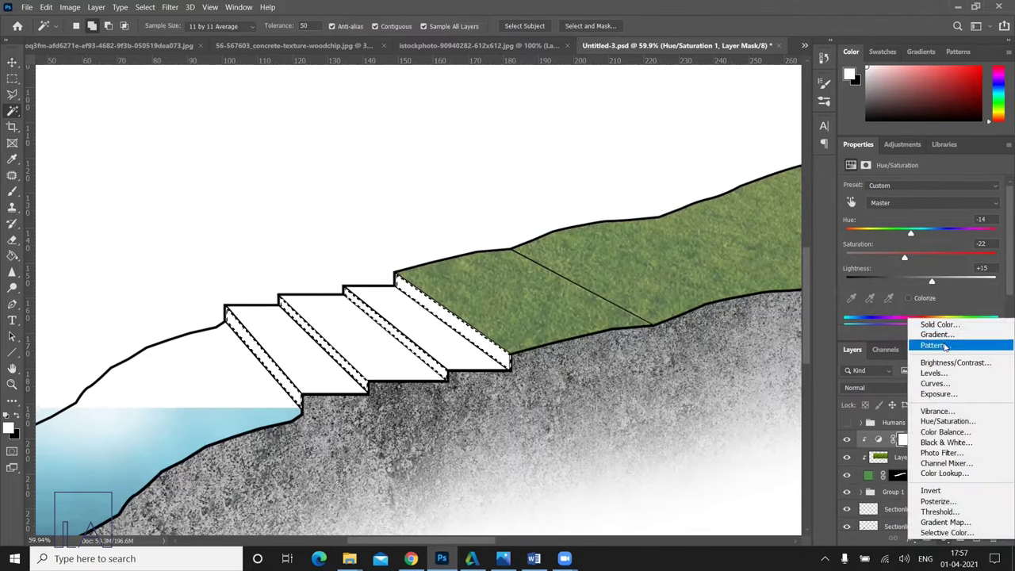
pyautogui.click(946, 326)
pyautogui.click(605, 246)
pyautogui.click(885, 140)
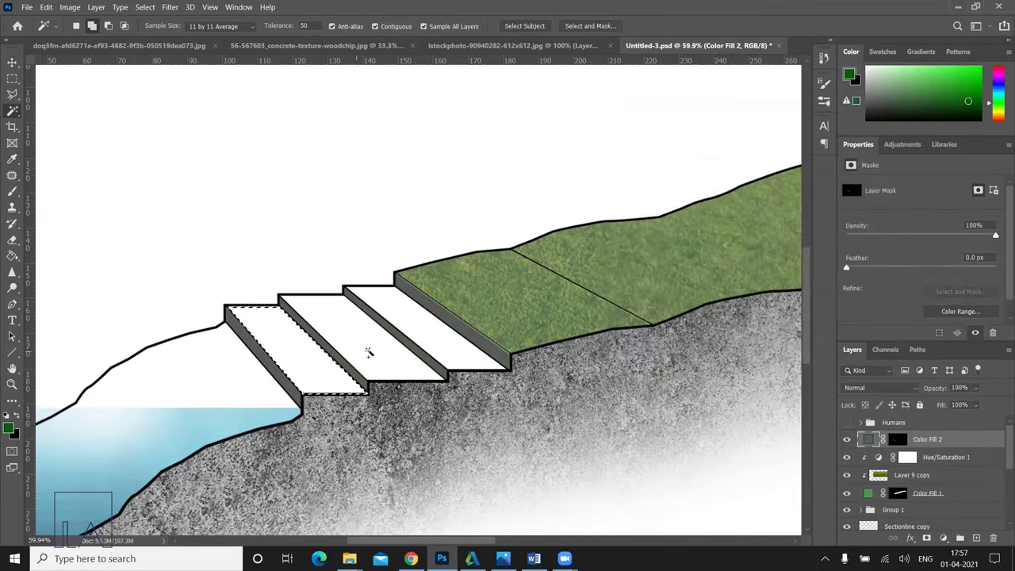
pyautogui.click(943, 538)
pyautogui.click(911, 324)
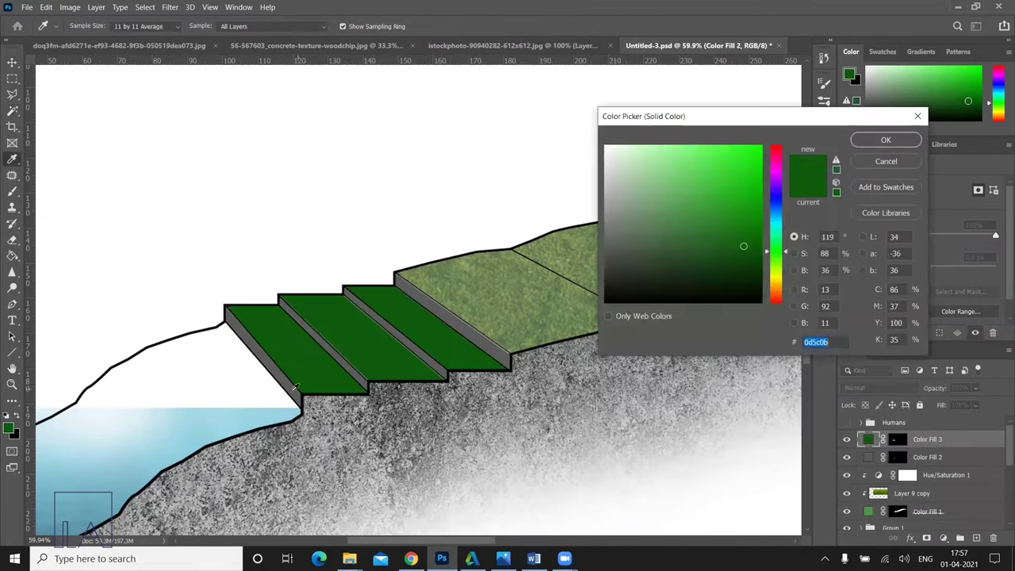
pyautogui.click(603, 226)
pyautogui.click(606, 216)
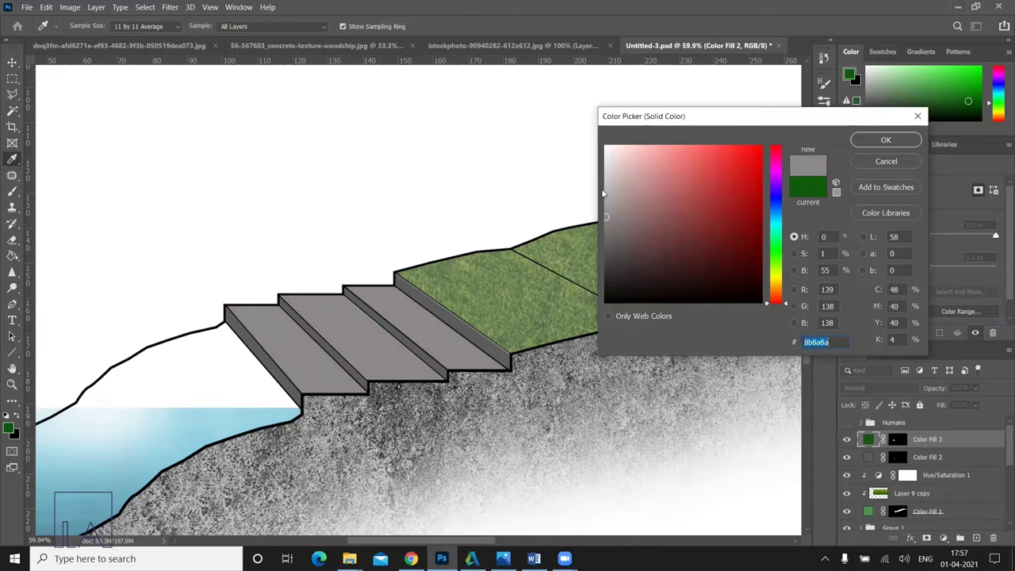
pyautogui.click(886, 139)
# - Merge the two stair fill layers into Color Fill 3
pyautogui.press('w')
pyautogui.click(947, 457)
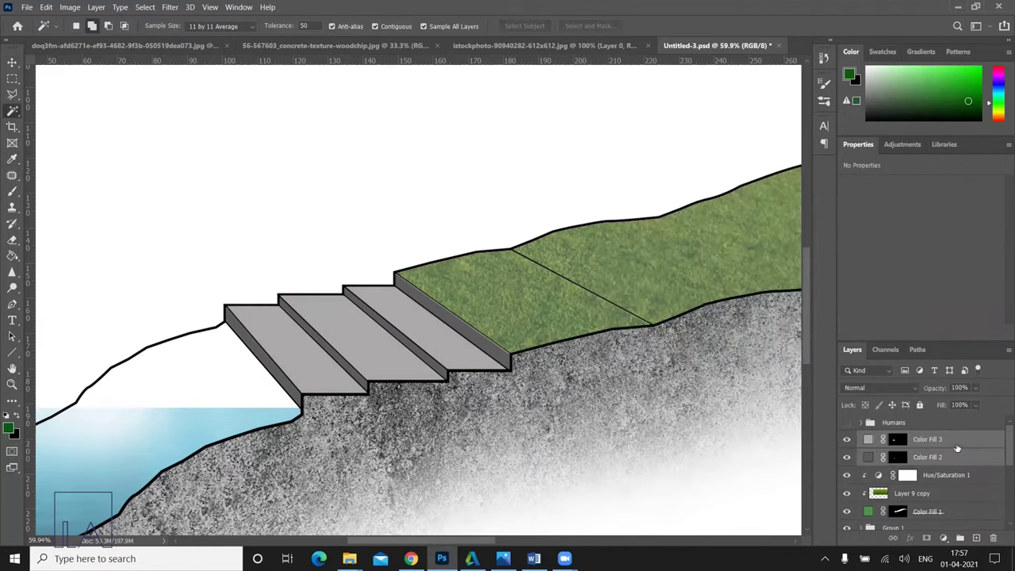
pyautogui.rightClick(947, 449)
pyautogui.click(885, 390)
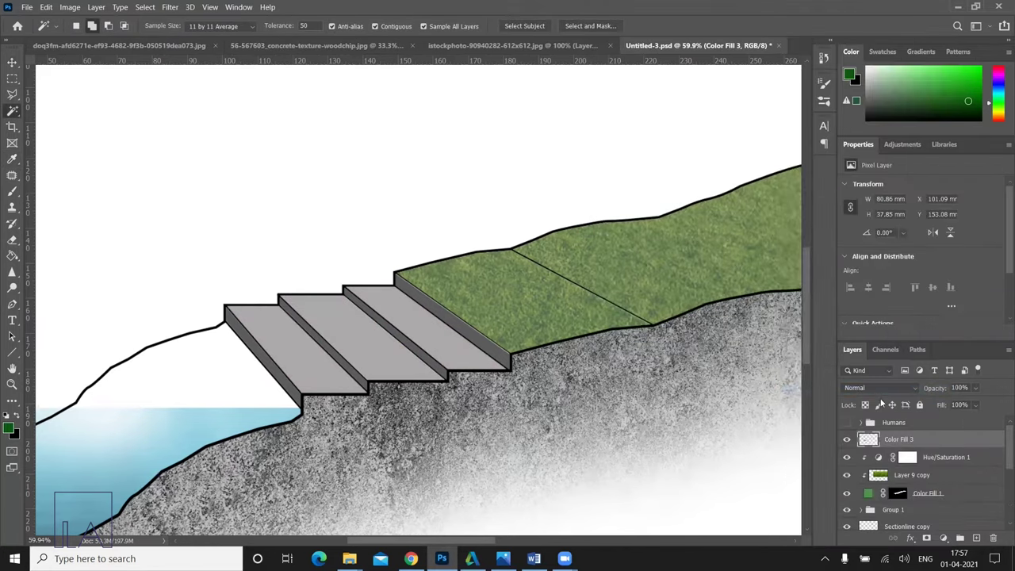
# - Unlock the concrete texture and drag it into the landscape over the stairs
pyautogui.click(366, 45)
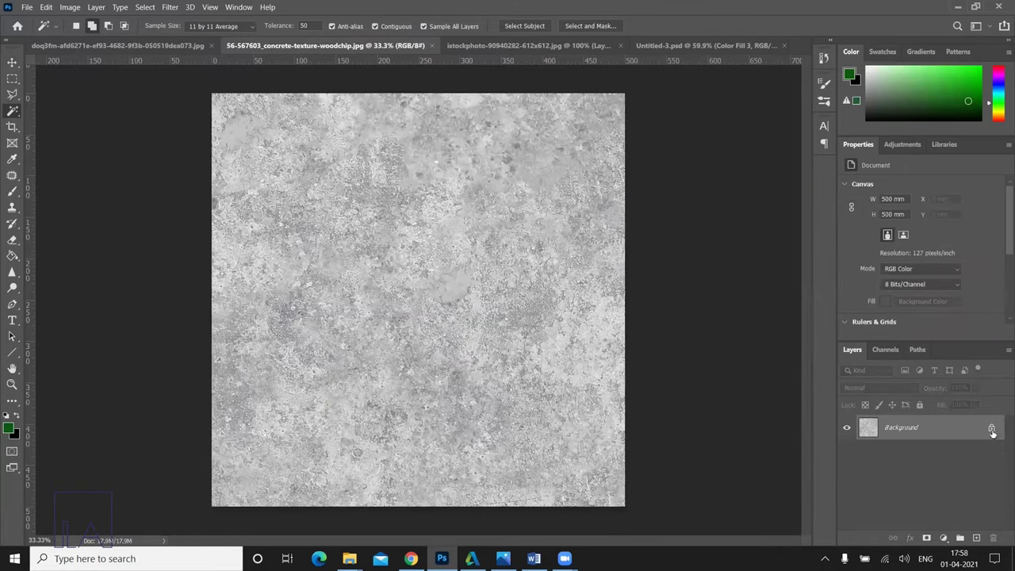
pyautogui.click(992, 429)
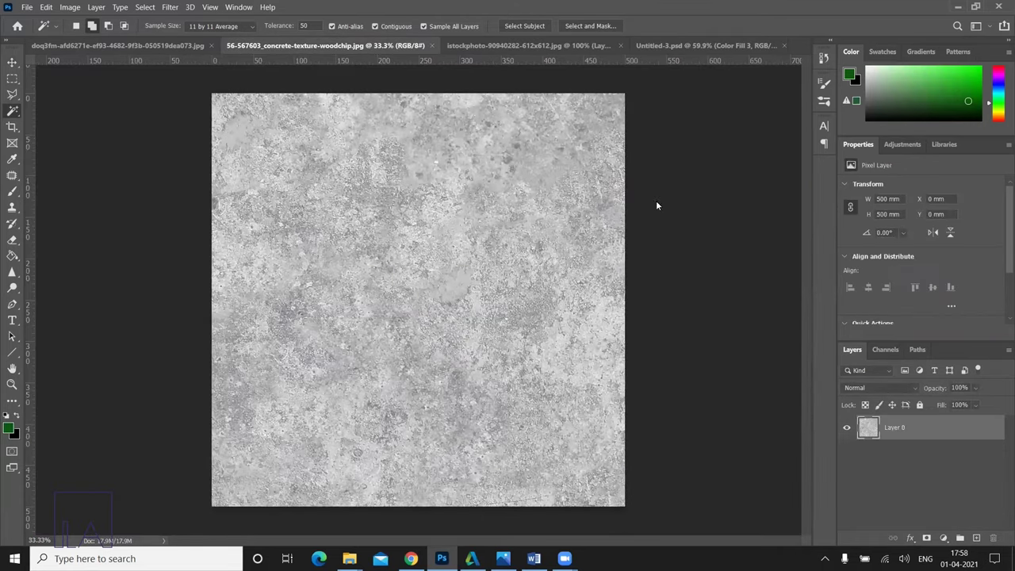
pyautogui.click(14, 63)
pyautogui.moveTo(377, 203)
pyautogui.mouseDown()
pyautogui.moveTo(677, 45)
pyautogui.moveTo(355, 401)
pyautogui.mouseUp()
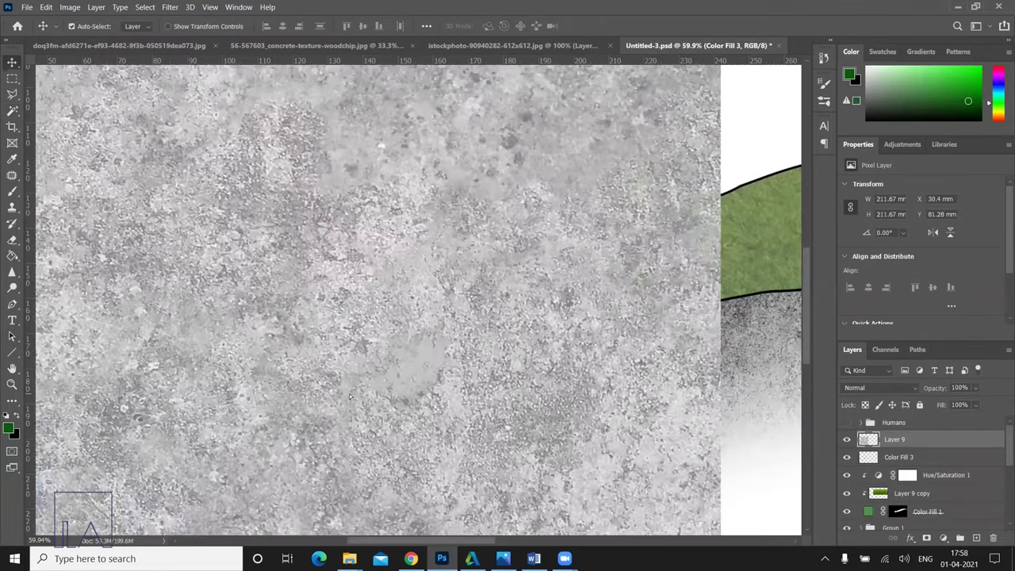
pyautogui.scroll(-3, 381, 381)
pyautogui.scroll(-1, 381, 380)
pyautogui.scroll(-1, 381, 380)
pyautogui.moveTo(329, 421); pyautogui.dragTo(339, 390)
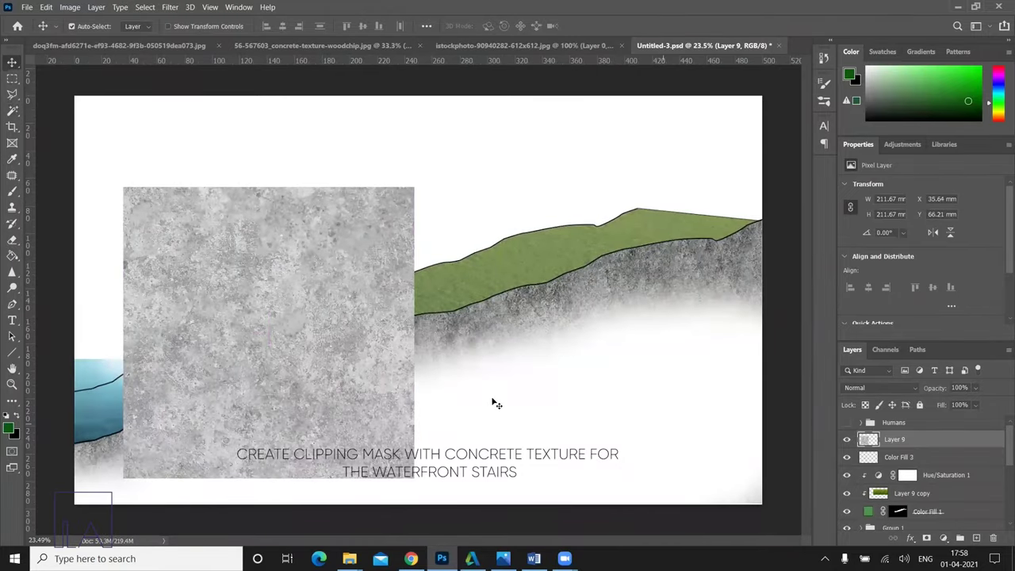
# - Scale the concrete texture to about 57% and clip it to the stair fill
pyautogui.hotkey('ctrl', 't')
pyautogui.moveTo(268, 188)
pyautogui.mouseDown()
pyautogui.moveTo(259, 258)
pyautogui.moveTo(268, 309)
pyautogui.mouseUp()
pyautogui.moveTo(283, 390); pyautogui.dragTo(287, 346)
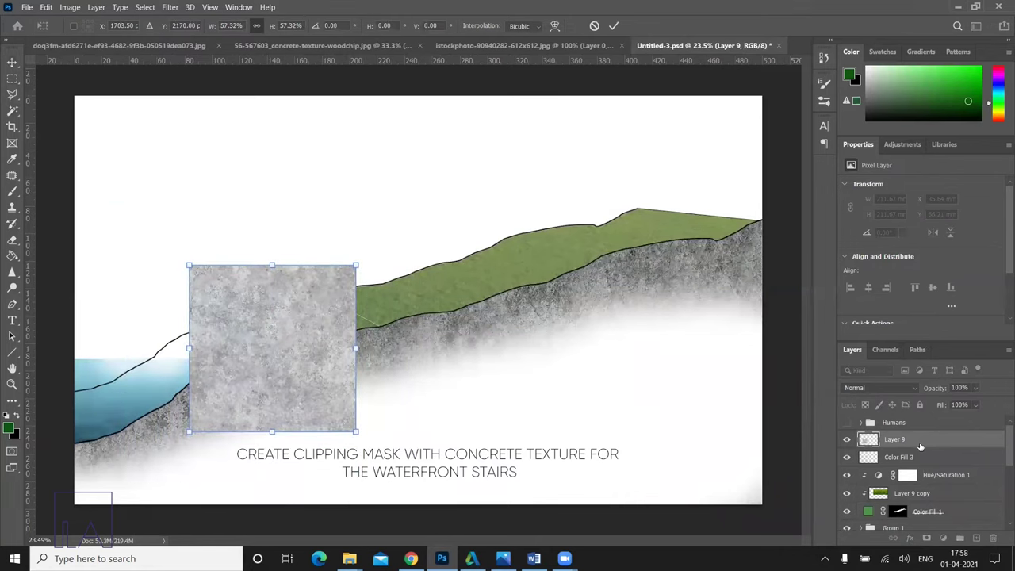
pyautogui.press('Return')
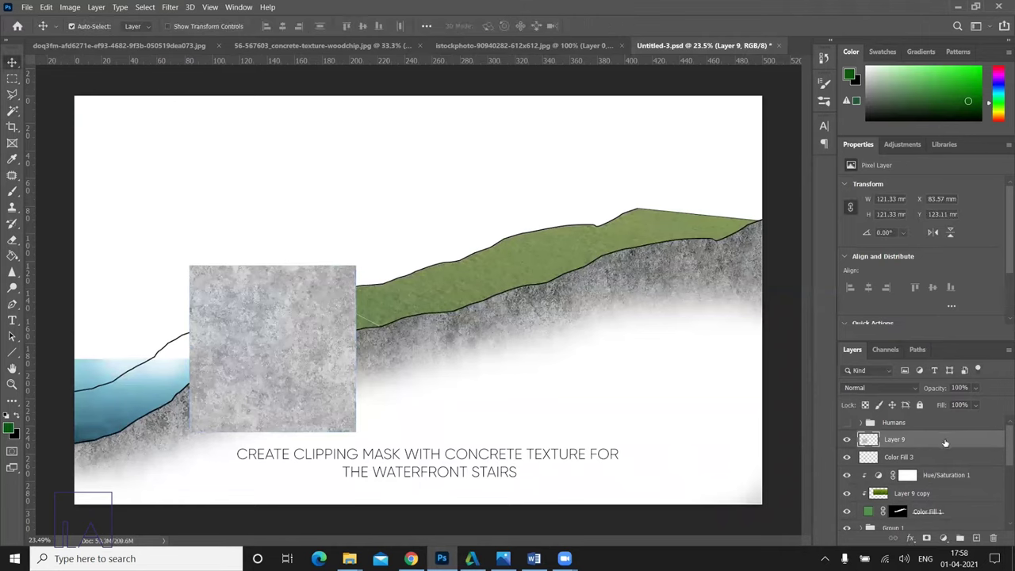
pyautogui.rightClick(945, 442)
pyautogui.click(857, 262)
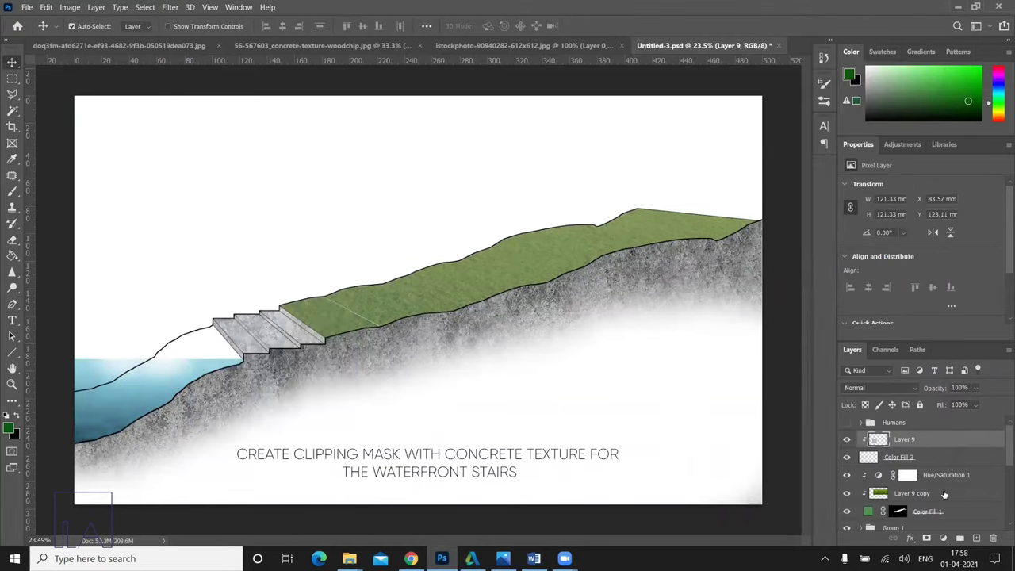
# - Set the concrete texture layer to 55% opacity
pyautogui.click(977, 389)
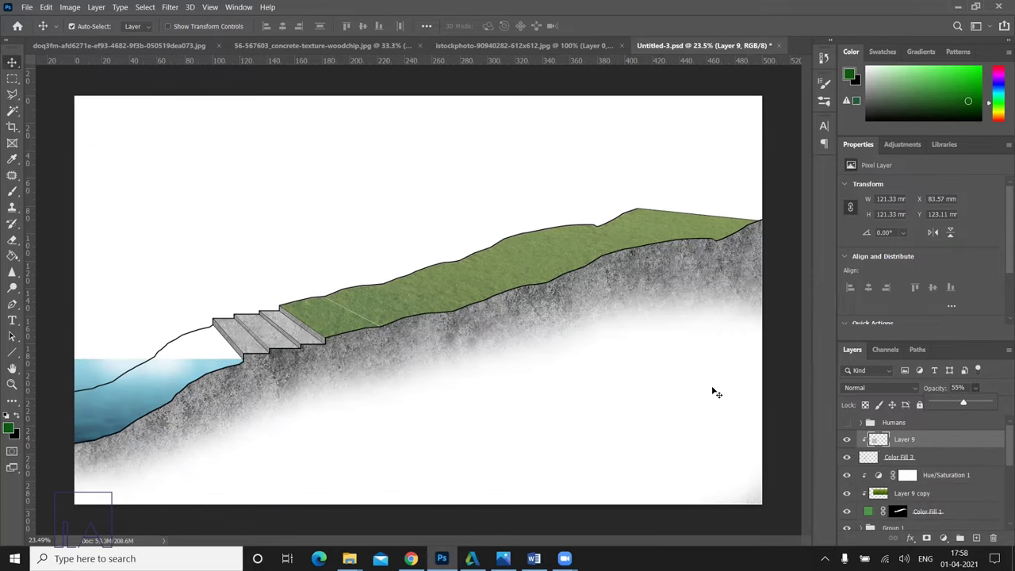
pyautogui.scroll(-2, 152, 288)
pyautogui.scroll(-1, 87, 301)
pyautogui.scroll(3, 69, 327)
pyautogui.scroll(1, 149, 392)
pyautogui.scroll(-1, 46, 335)
pyautogui.scroll(1, 45, 336)
pyautogui.scroll(-1, 61, 368)
pyautogui.scroll(1, 62, 367)
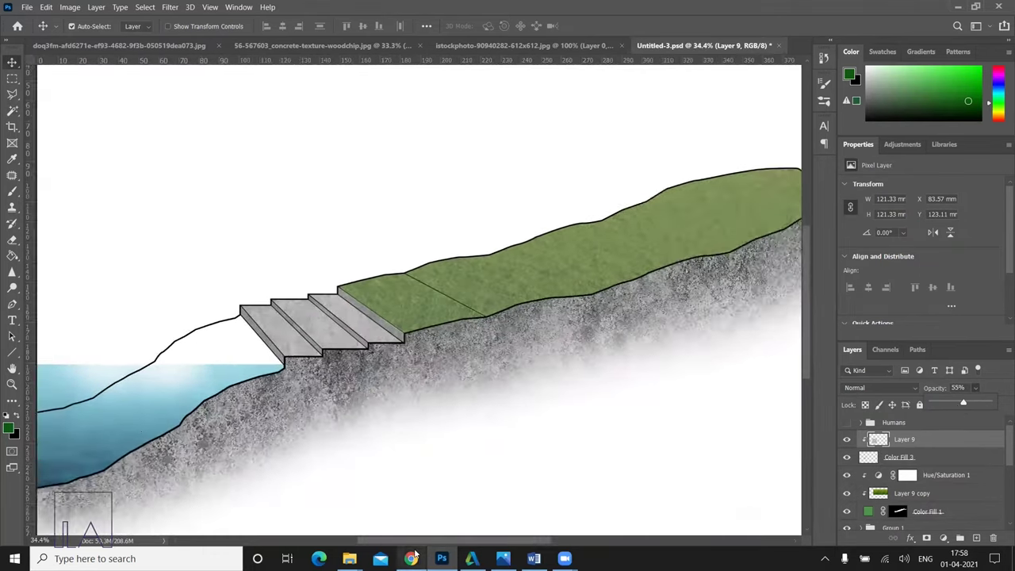
pyautogui.scroll(1, 195, 357)
# - Clear a rectangular area of the section outline layer beside the stairs
pyautogui.click(195, 358)
pyautogui.press('m')
pyautogui.moveTo(178, 182)
pyautogui.mouseDown()
pyautogui.moveTo(352, 424)
pyautogui.moveTo(423, 480)
pyautogui.mouseUp()
pyautogui.rightClick(235, 251)
pyautogui.click(235, 249)
pyautogui.press('e')
pyautogui.scroll(2, 421, 316)
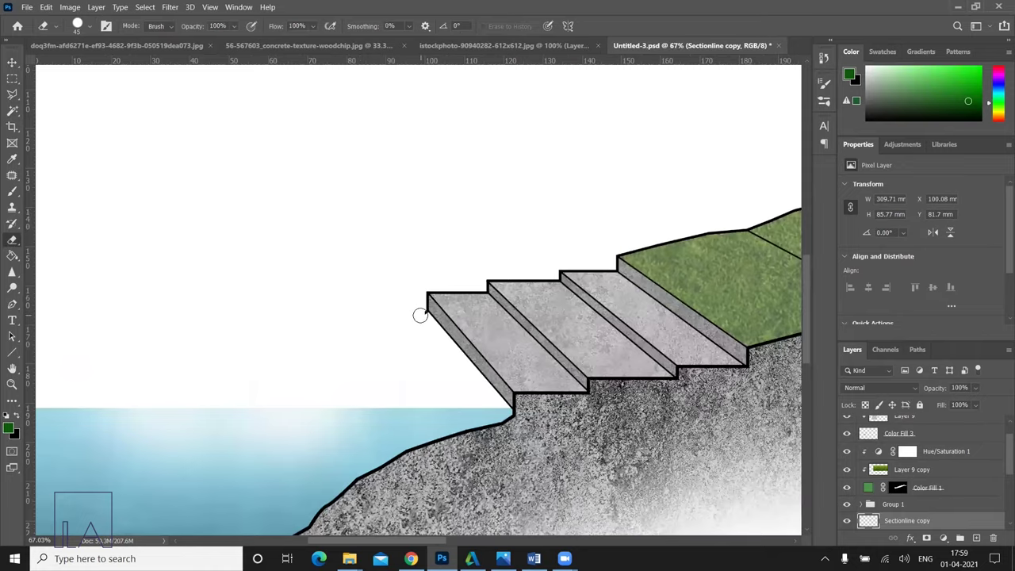
pyautogui.scroll(-2, 378, 308)
# - Draw two horizontal line shapes: one from the stair corner and one along the water's top edge
pyautogui.click(12, 304)
pyautogui.scroll(-1, 89, 358)
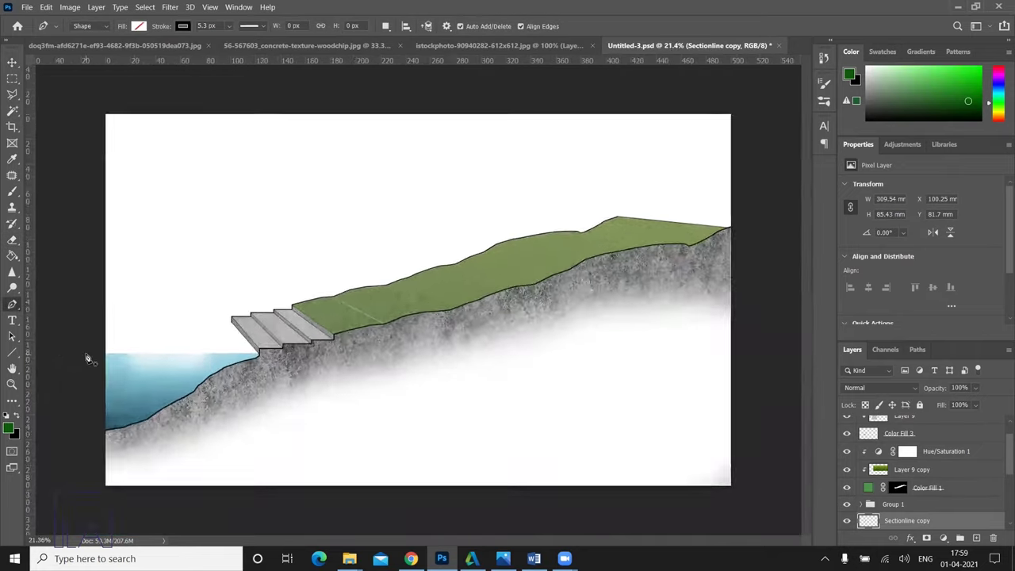
pyautogui.scroll(2, 294, 328)
pyautogui.scroll(1, 421, 420)
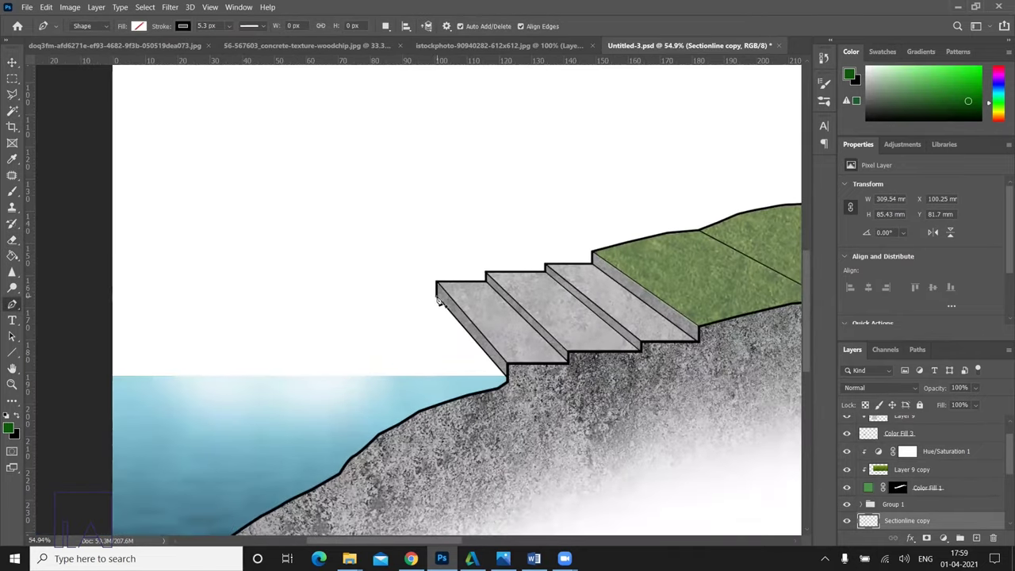
pyautogui.click(437, 296)
pyautogui.click(90, 296)
pyautogui.press('Return')
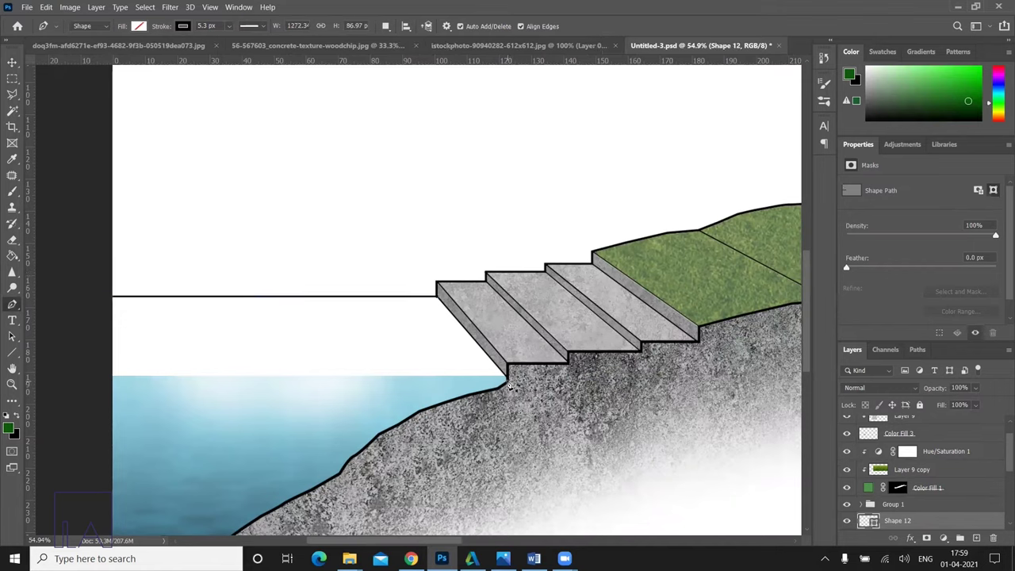
pyautogui.click(100, 378)
pyautogui.press('Return')
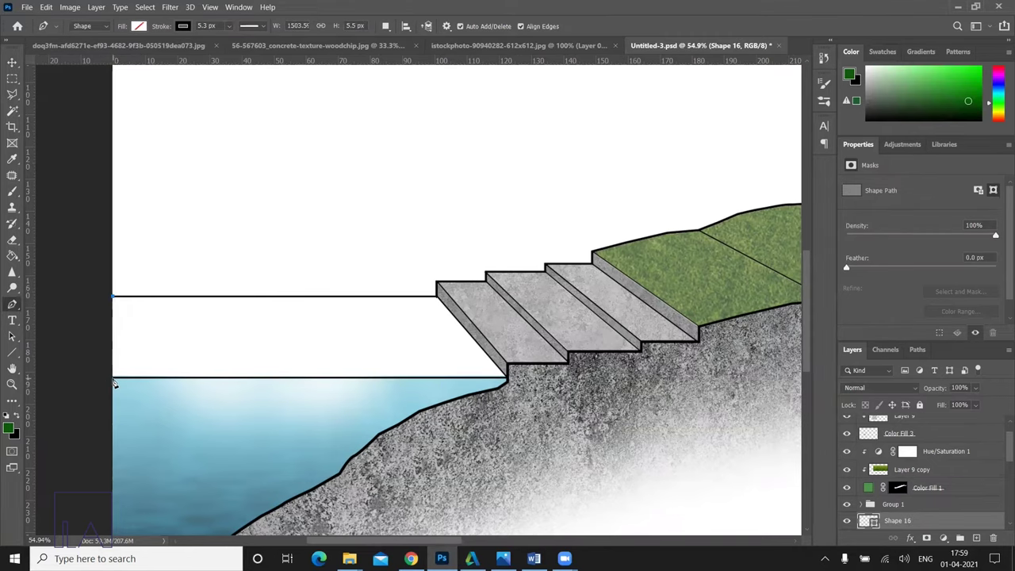
pyautogui.scroll(-3, 46, 152)
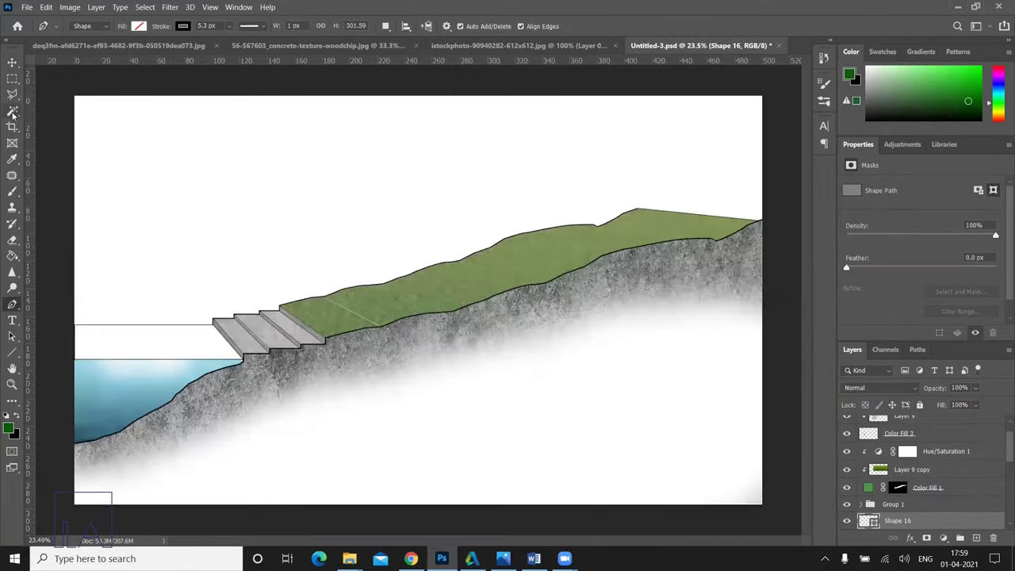
# - Magic Wand the white strip, add a Gradient fill layer, and set its start stop to dark blue
pyautogui.click(12, 112)
pyautogui.click(115, 339)
pyautogui.click(943, 538)
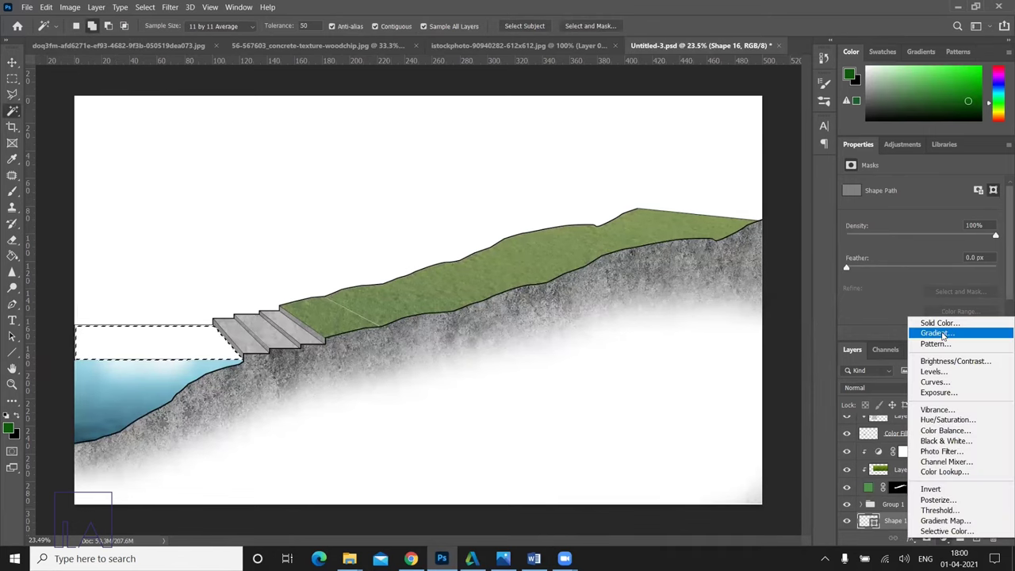
pyautogui.click(873, 331)
pyautogui.click(817, 254)
pyautogui.click(627, 317)
pyautogui.click(683, 369)
pyautogui.click(775, 214)
pyautogui.click(886, 140)
# - Set the gradient's end stop to light cyan b1e4f1 and apply it at 199% scale
pyautogui.click(876, 318)
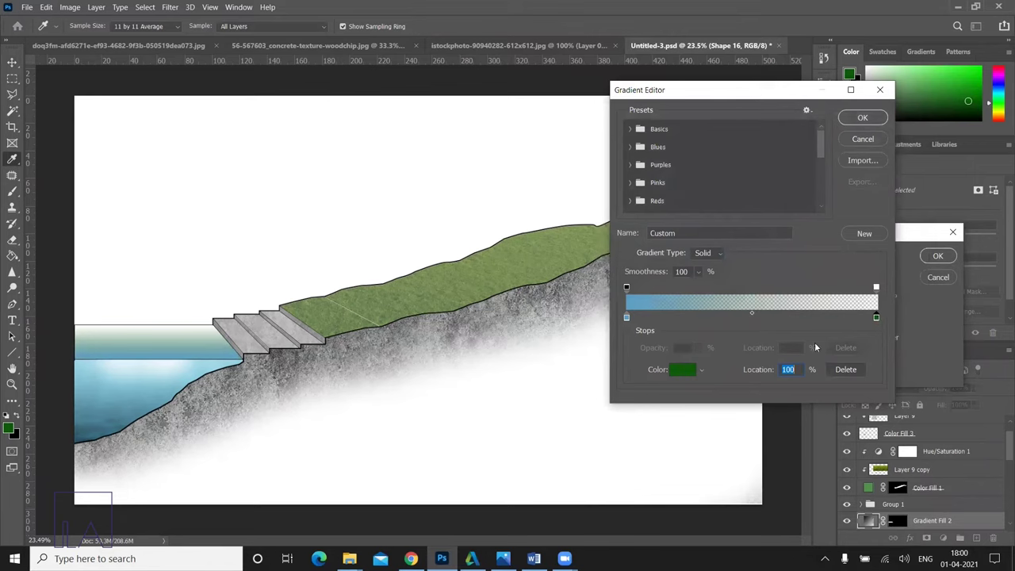
pyautogui.click(683, 369)
pyautogui.click(775, 218)
pyautogui.click(647, 154)
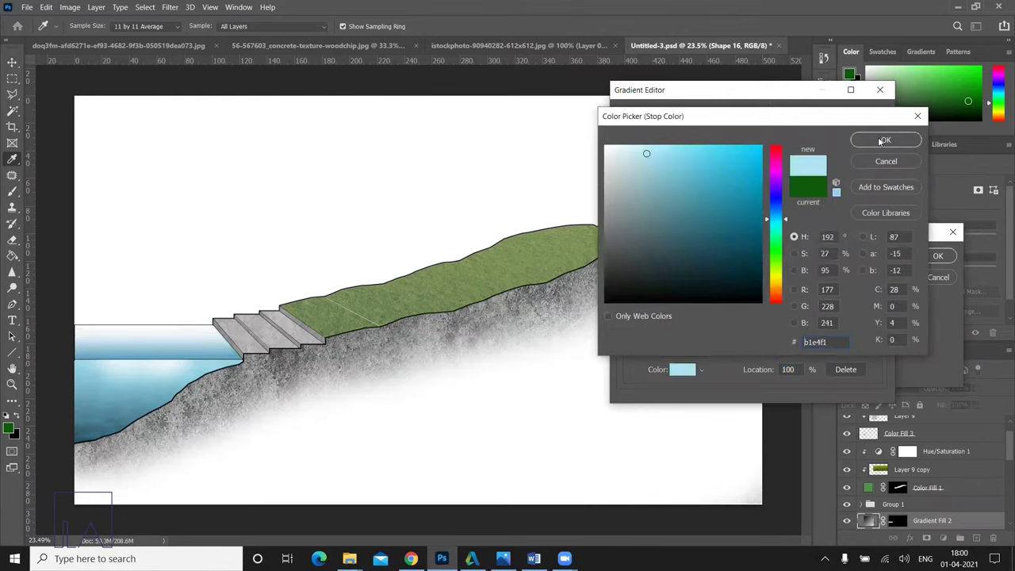
pyautogui.click(880, 141)
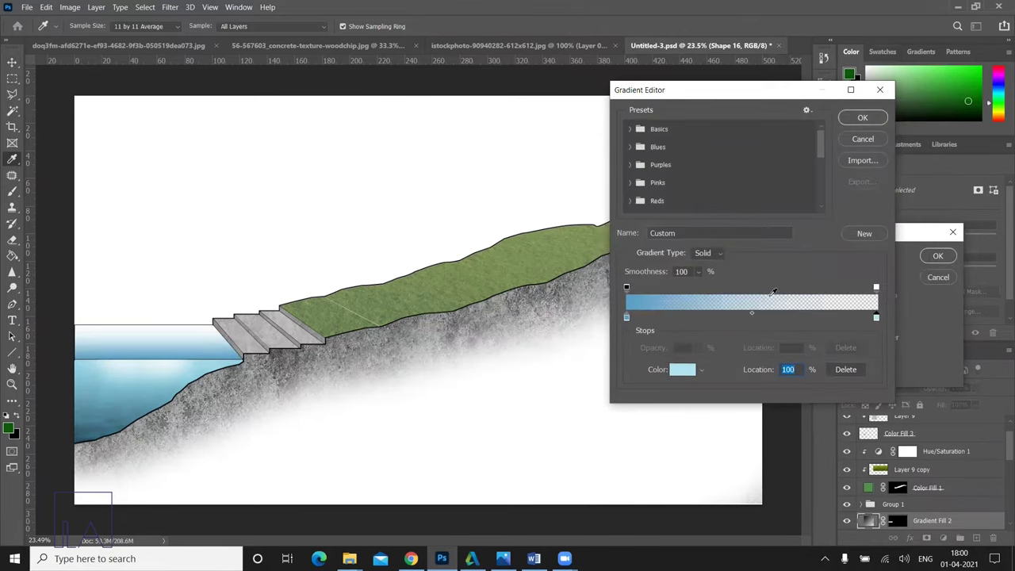
pyautogui.click(863, 118)
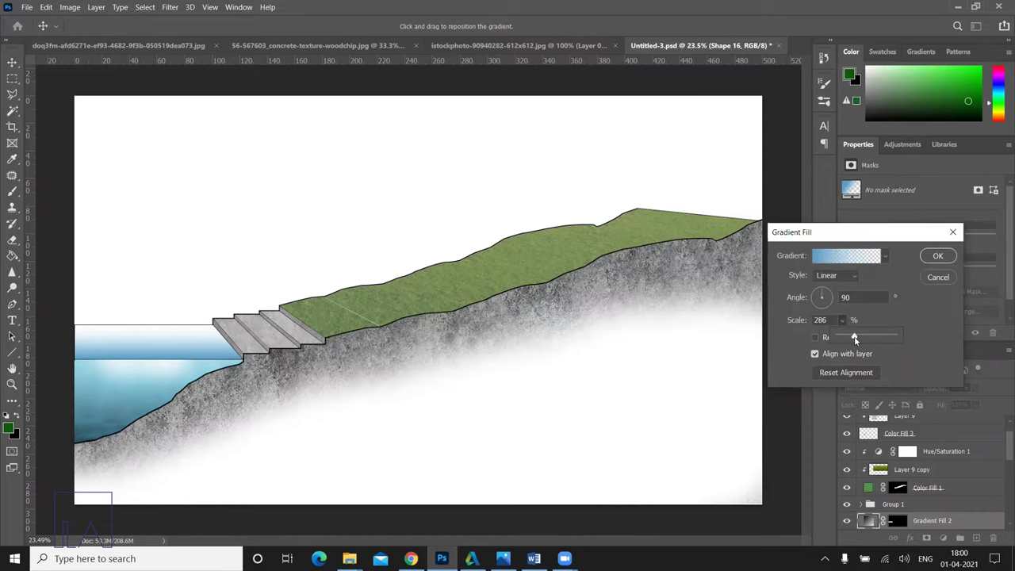
pyautogui.moveTo(855, 338); pyautogui.dragTo(856, 338)
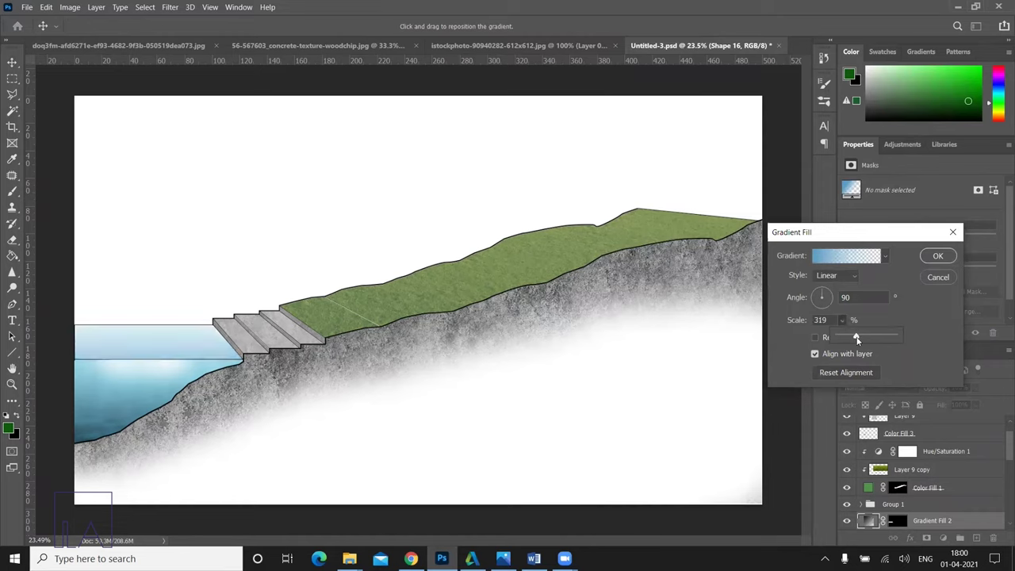
pyautogui.click(938, 256)
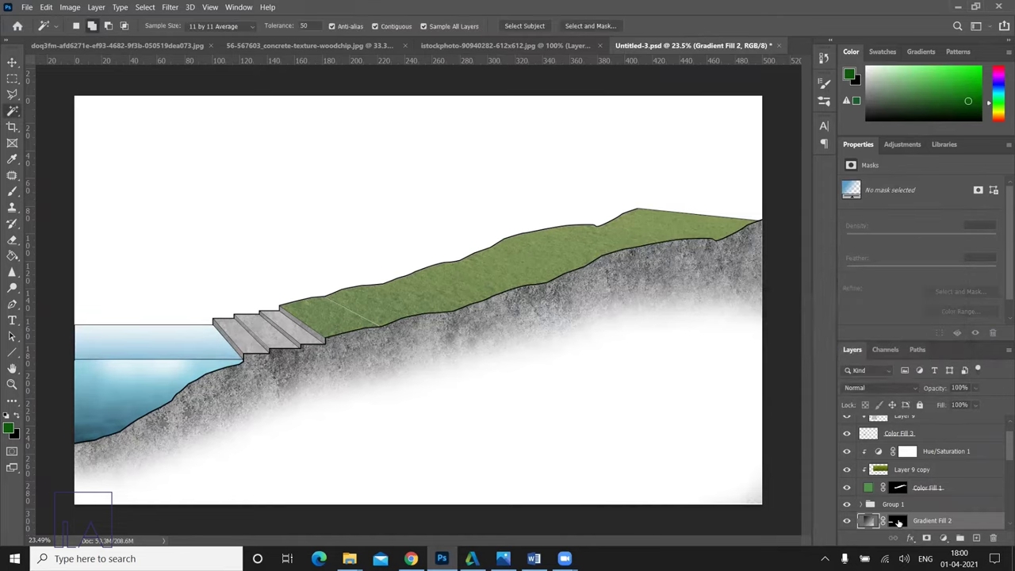
# - Load the strip selection from its mask, add a new layer, and pick brush colour 35829f
pyautogui.keyDown('ctrl'); pyautogui.click(900, 522); pyautogui.keyUp('ctrl')
pyautogui.click(967, 539)
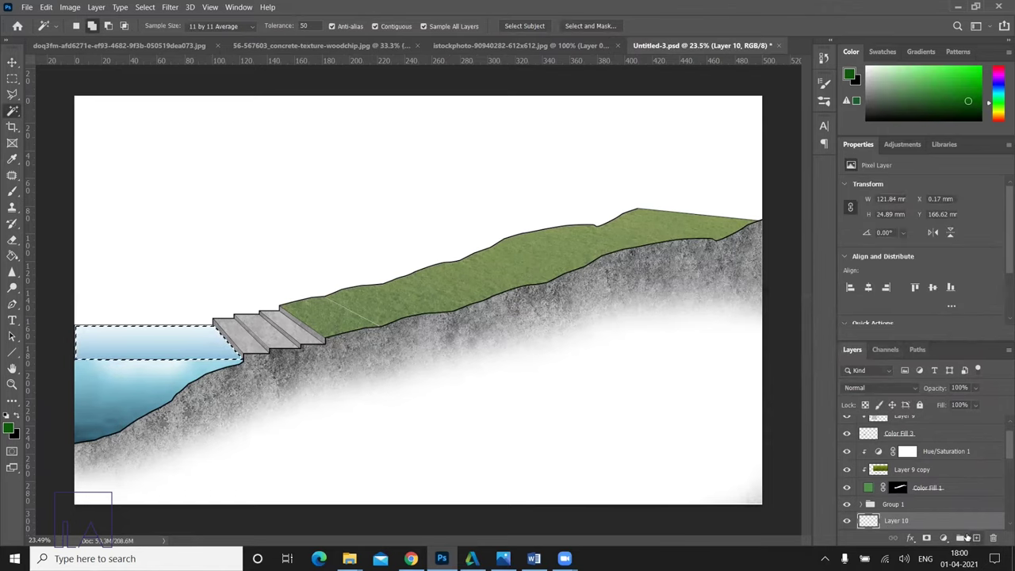
pyautogui.click(12, 191)
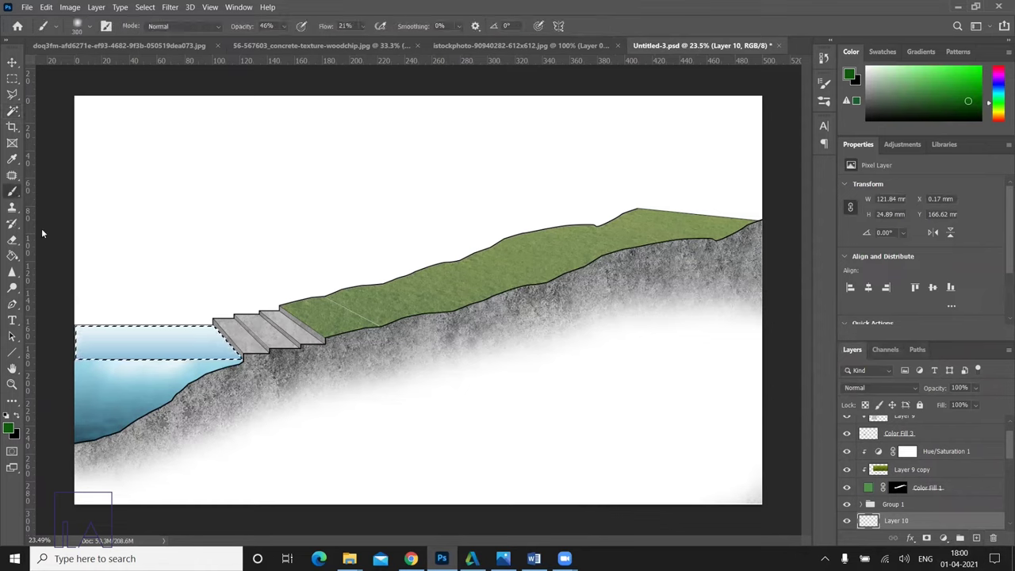
pyautogui.click(10, 429)
pyautogui.click(776, 218)
pyautogui.click(710, 204)
pyautogui.click(886, 139)
# - Paint across the strip with a 700 px soft brush, then deselect
pyautogui.press(']')
pyautogui.press(']')
pyautogui.press(']')
pyautogui.moveTo(198, 340); pyautogui.dragTo(171, 367)
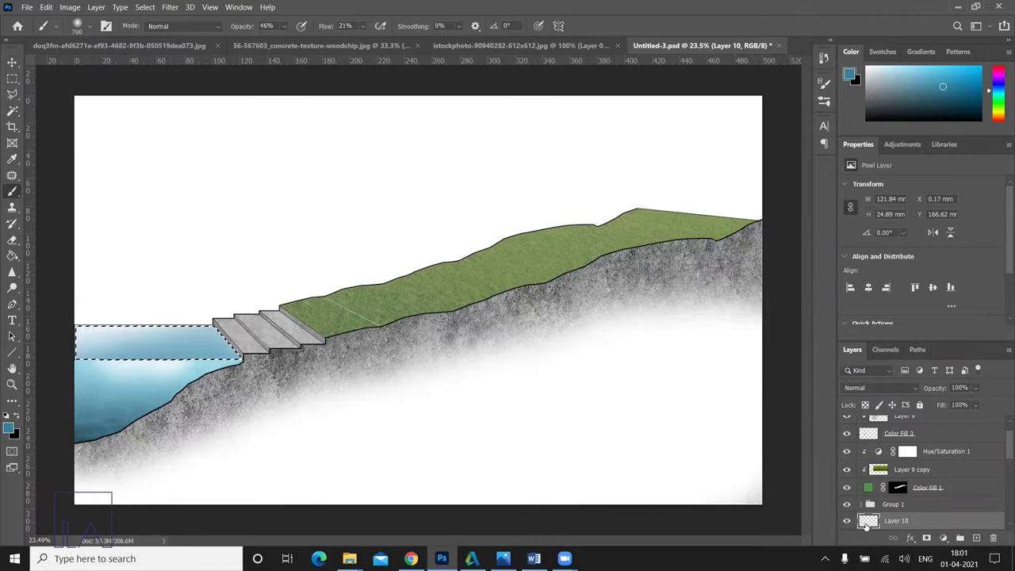
pyautogui.click(11, 63)
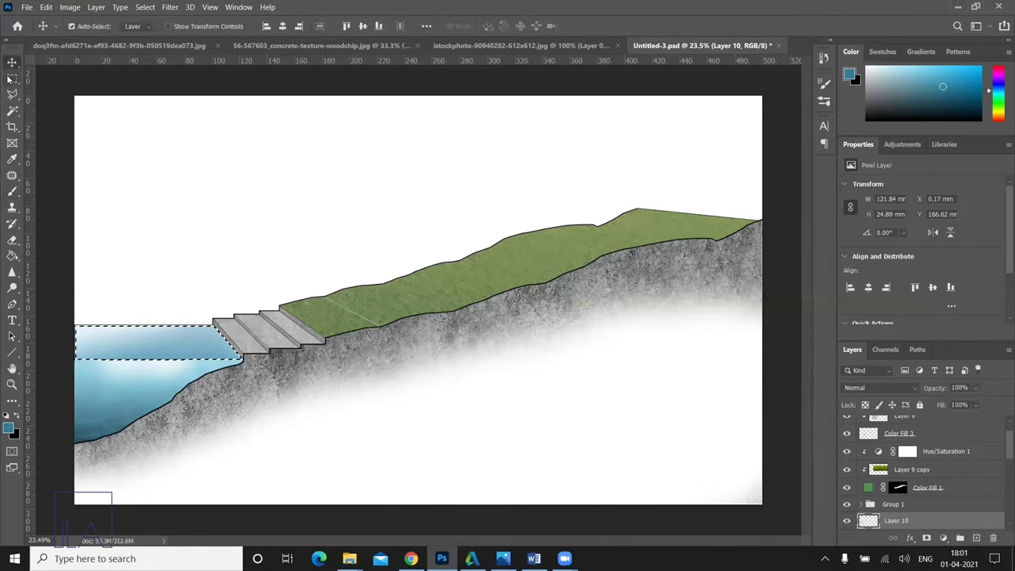
pyautogui.click(12, 79)
pyautogui.rightClick(150, 347)
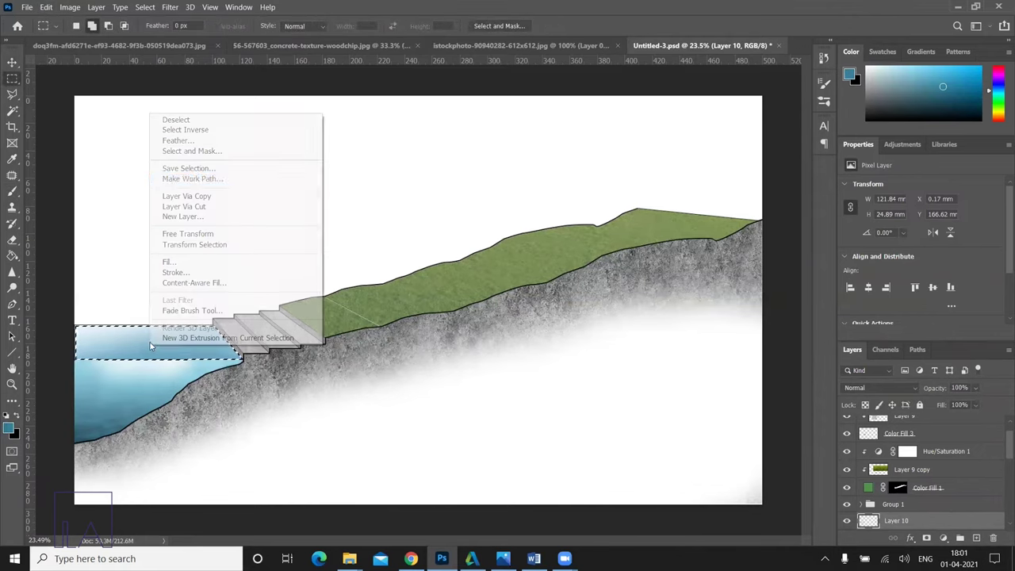
pyautogui.click(176, 119)
# - Bring the ocean photo into Untitled-3 and scale it to 141.5%
pyautogui.click(187, 46)
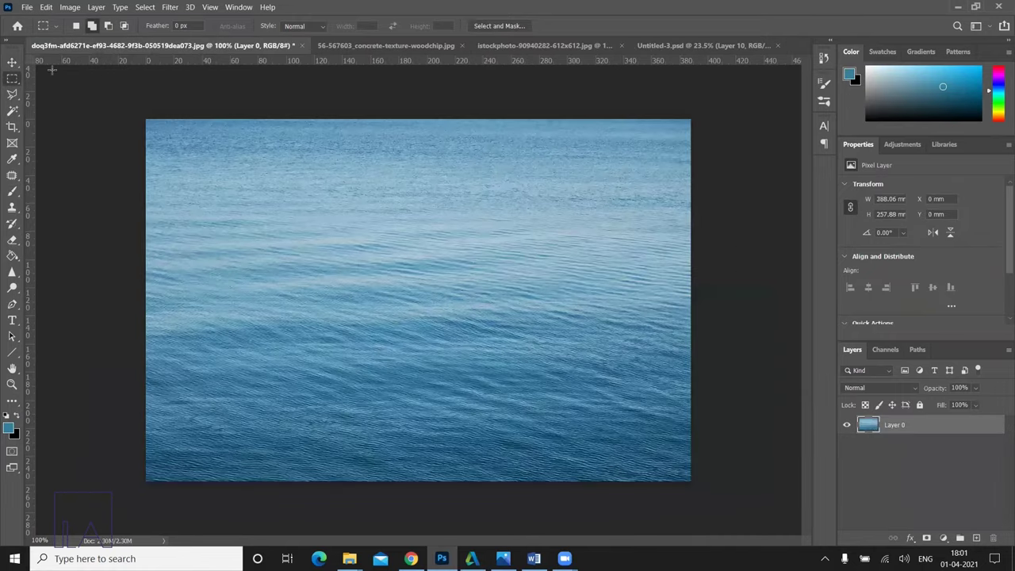
pyautogui.click(13, 63)
pyautogui.moveTo(218, 219)
pyautogui.mouseDown()
pyautogui.moveTo(657, 50)
pyautogui.moveTo(250, 287)
pyautogui.mouseUp()
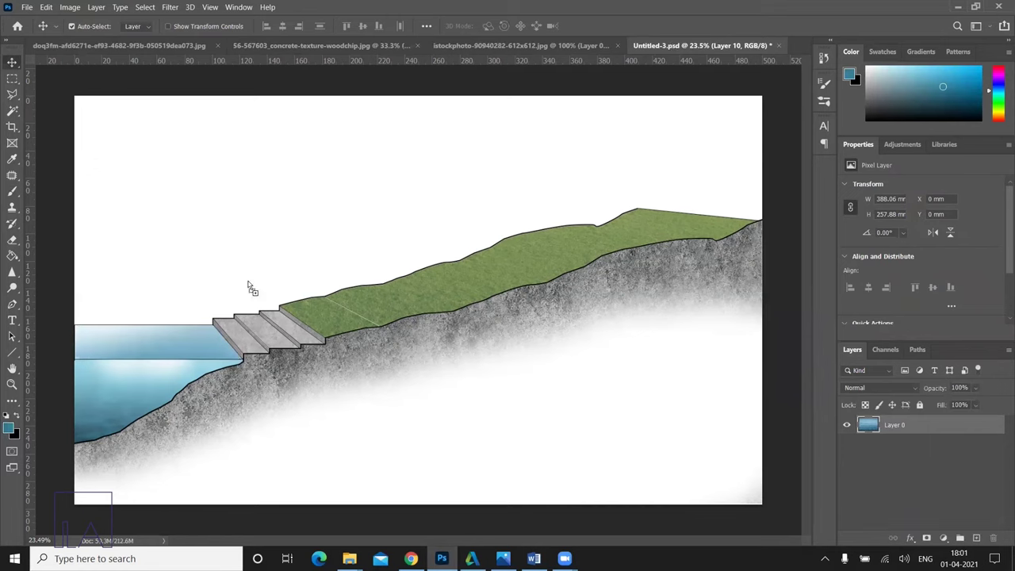
pyautogui.moveTo(134, 333); pyautogui.dragTo(134, 332)
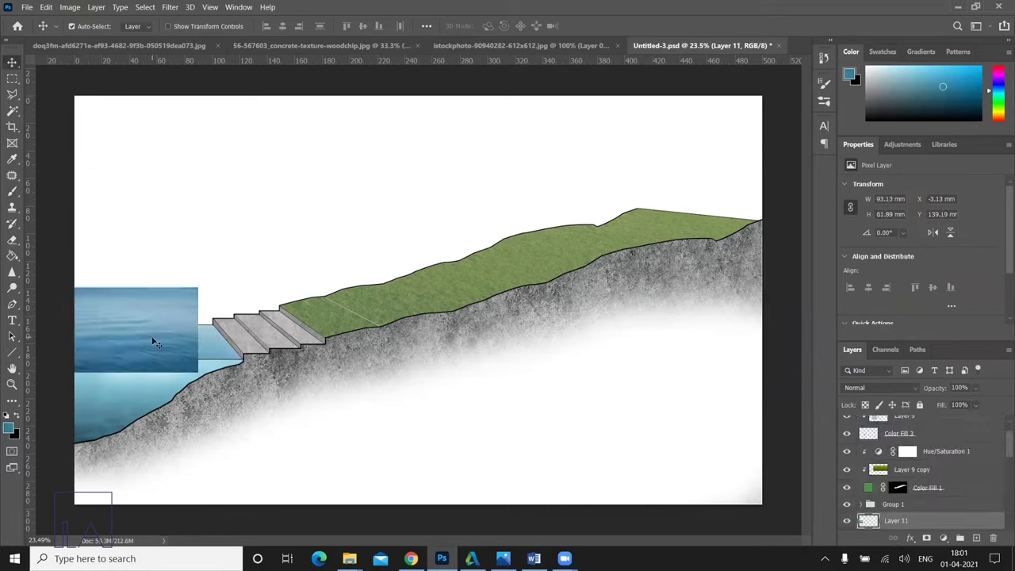
pyautogui.hotkey('ctrl', 't')
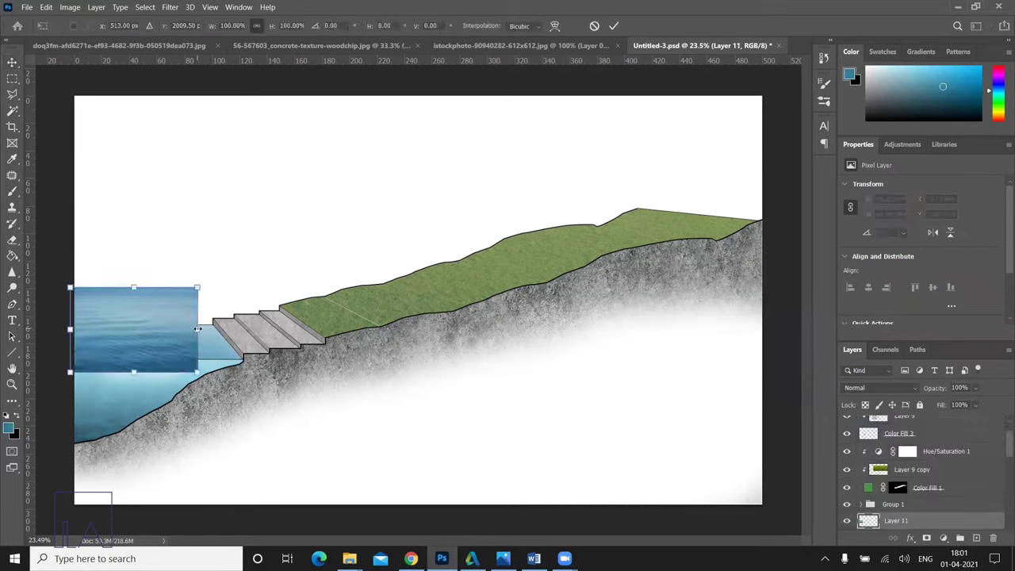
pyautogui.moveTo(198, 329); pyautogui.dragTo(250, 328)
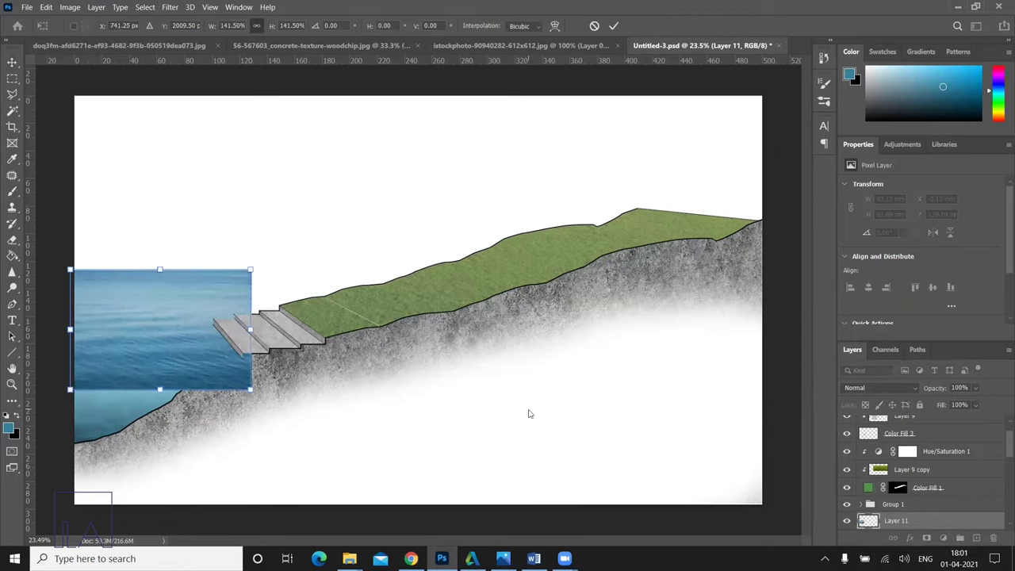
pyautogui.press('Return')
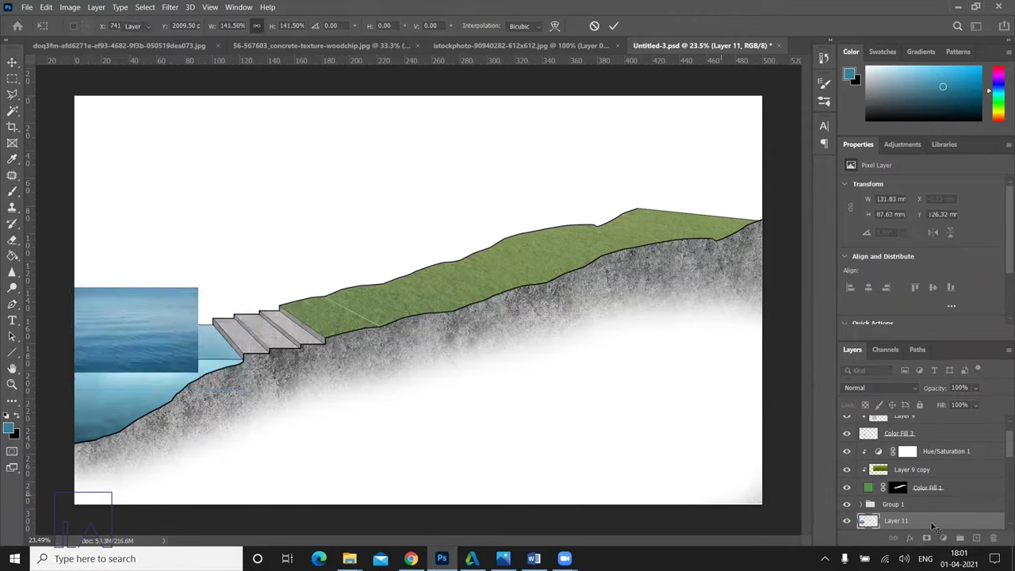
# - Clip the ocean photo layer to Layer 10 and nudge it into place
pyautogui.scroll(-1, 928, 525)
pyautogui.scroll(-1, 928, 525)
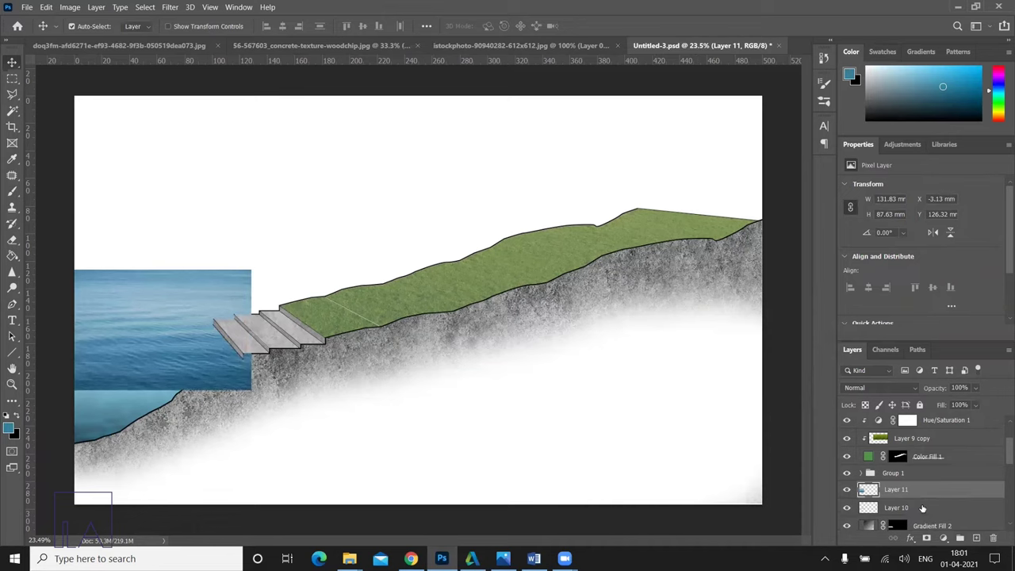
pyautogui.rightClick(925, 491)
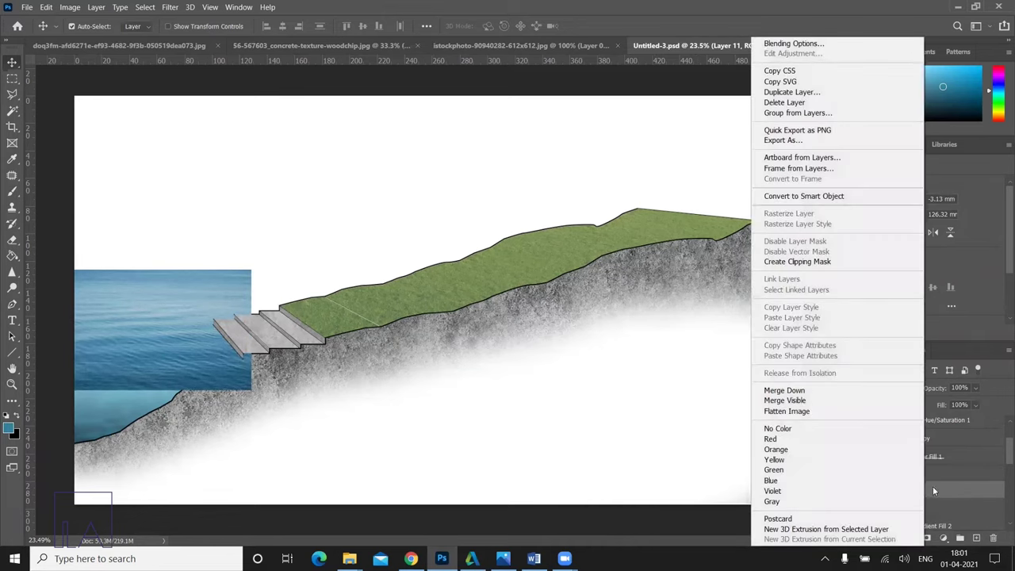
pyautogui.click(839, 264)
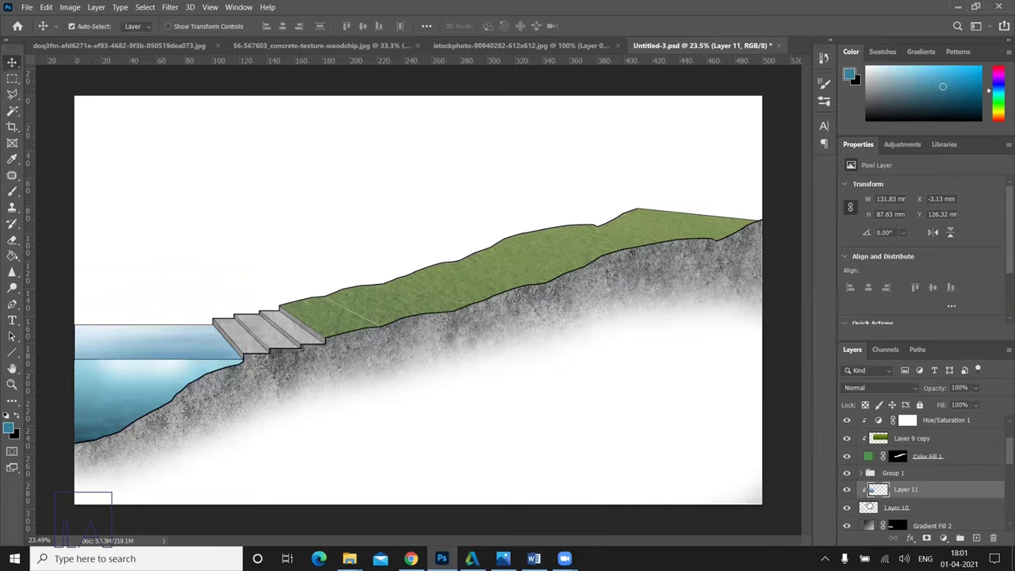
pyautogui.moveTo(201, 351); pyautogui.dragTo(200, 352)
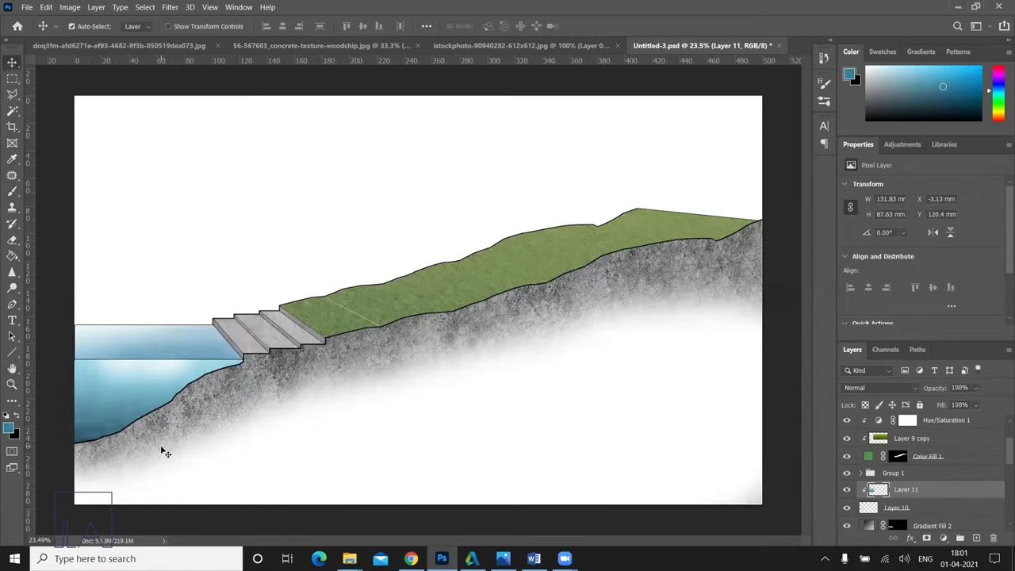
# - Load the water shape as a selection from the Gradient Fill 1 mask
pyautogui.scroll(-1, 137, 250)
pyautogui.scroll(-1, 147, 294)
pyautogui.scroll(-1, 141, 309)
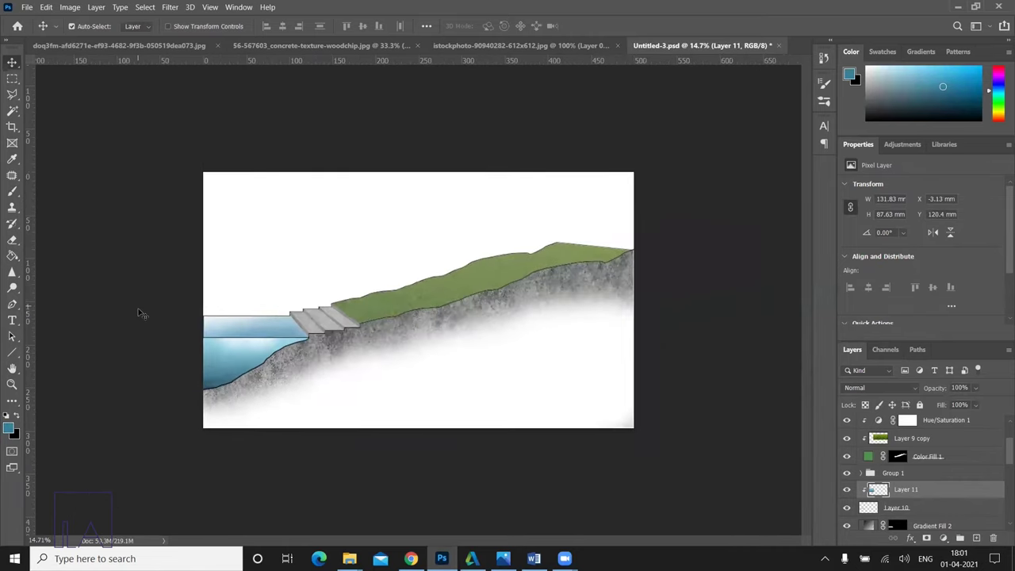
pyautogui.scroll(1, 139, 328)
pyautogui.scroll(1, 141, 333)
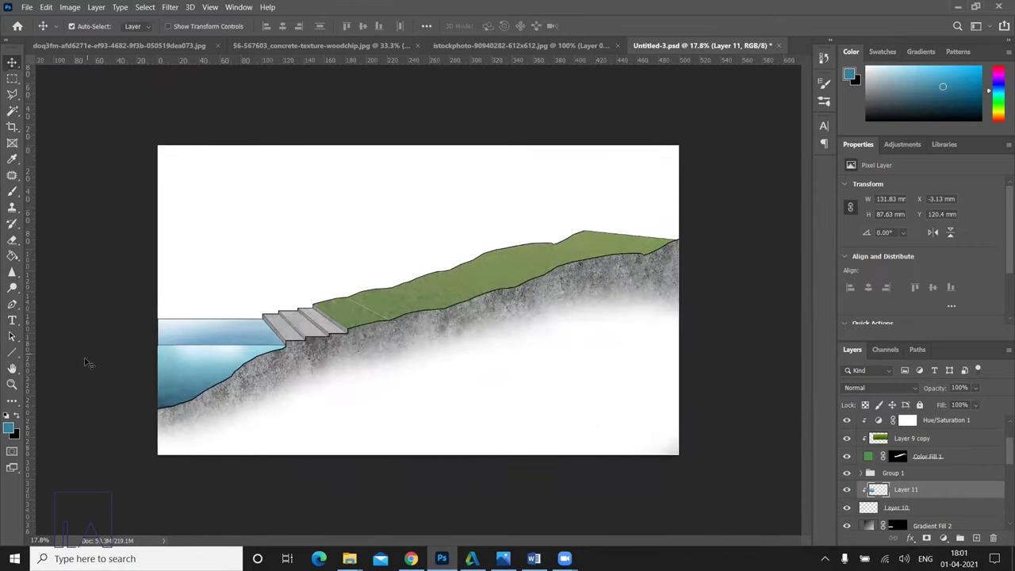
pyautogui.click(192, 394)
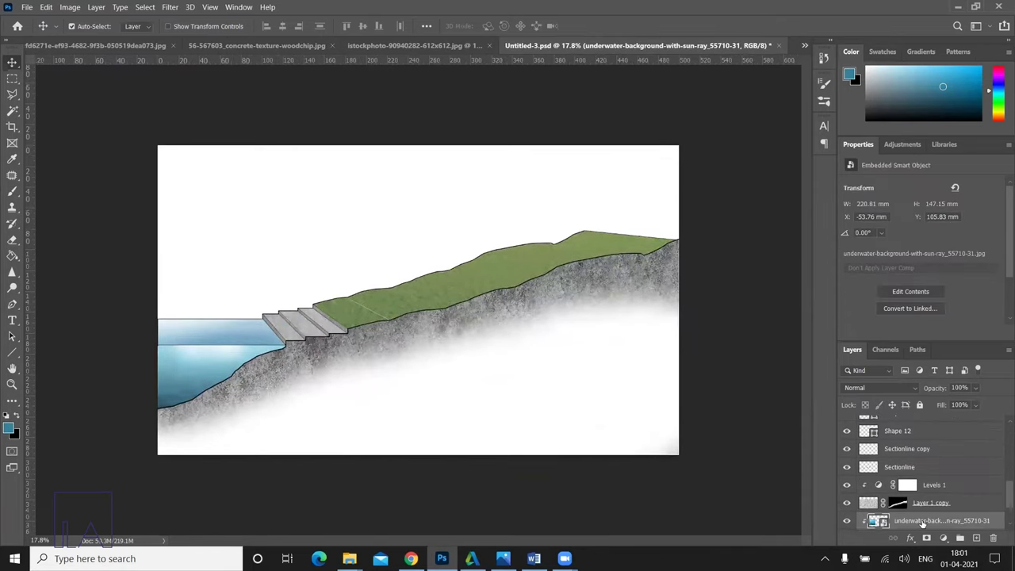
pyautogui.scroll(-1, 922, 507)
pyautogui.click(897, 491)
pyautogui.keyDown('ctrl'); pyautogui.click(897, 491); pyautogui.keyUp('ctrl')
pyautogui.press('m')
pyautogui.scroll(2, 159, 357)
pyautogui.moveTo(189, 373); pyautogui.dragTo(127, 365)
# - Brush white softly on the mask, then deselect the water selection
pyautogui.press('x')
pyautogui.press('b')
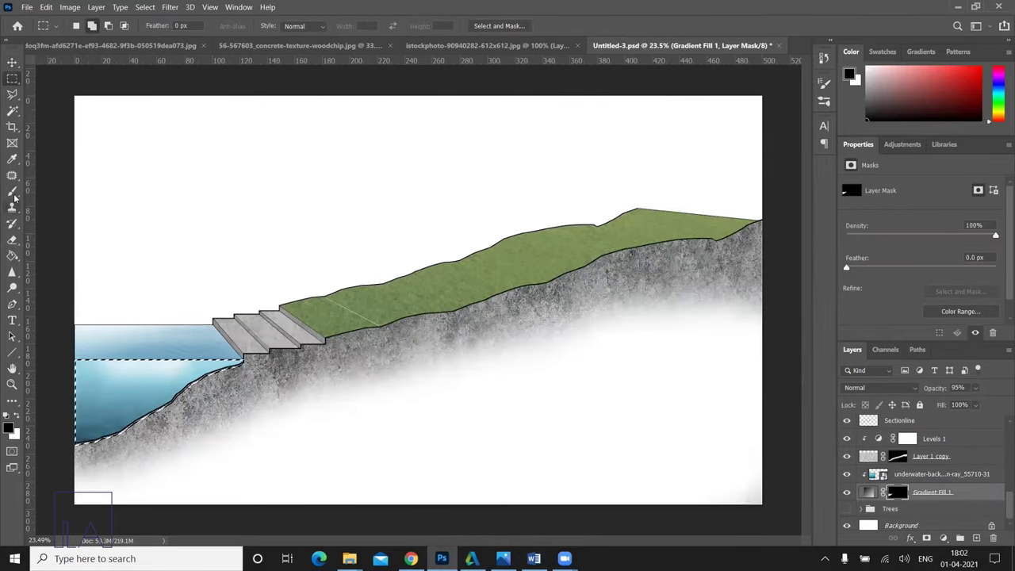
pyautogui.press('x')
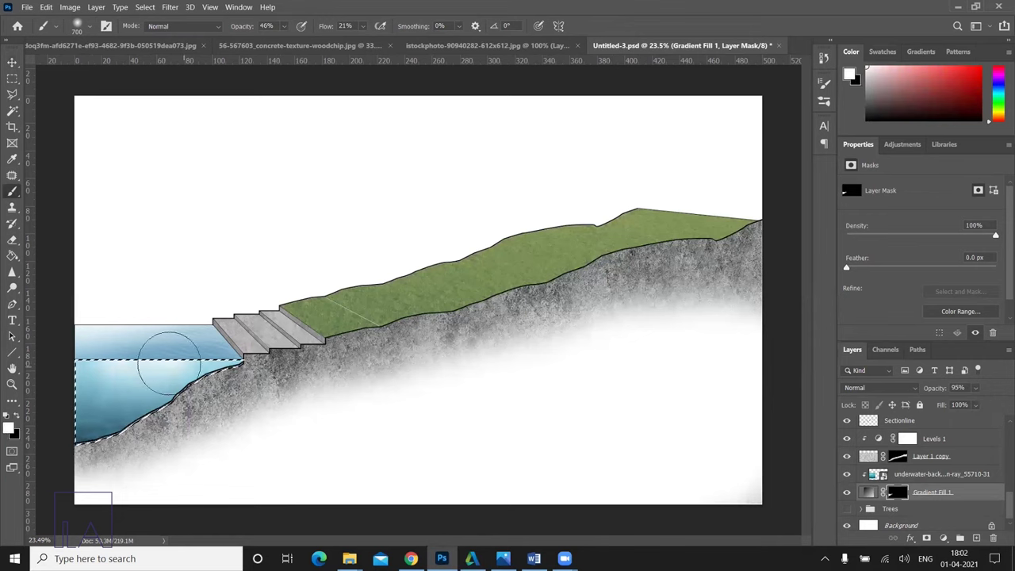
pyautogui.scroll(-2, 143, 357)
pyautogui.scroll(1, 182, 345)
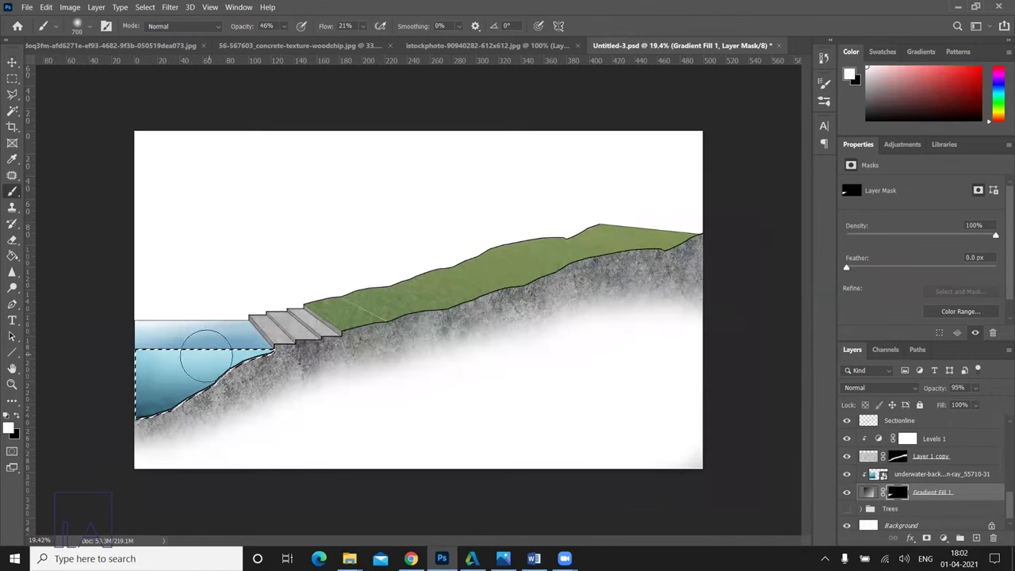
pyautogui.click(12, 77)
pyautogui.rightClick(151, 127)
pyautogui.click(163, 130)
pyautogui.click(12, 62)
pyautogui.scroll(-1, 472, 415)
pyautogui.scroll(3, 895, 449)
pyautogui.scroll(3, 864, 445)
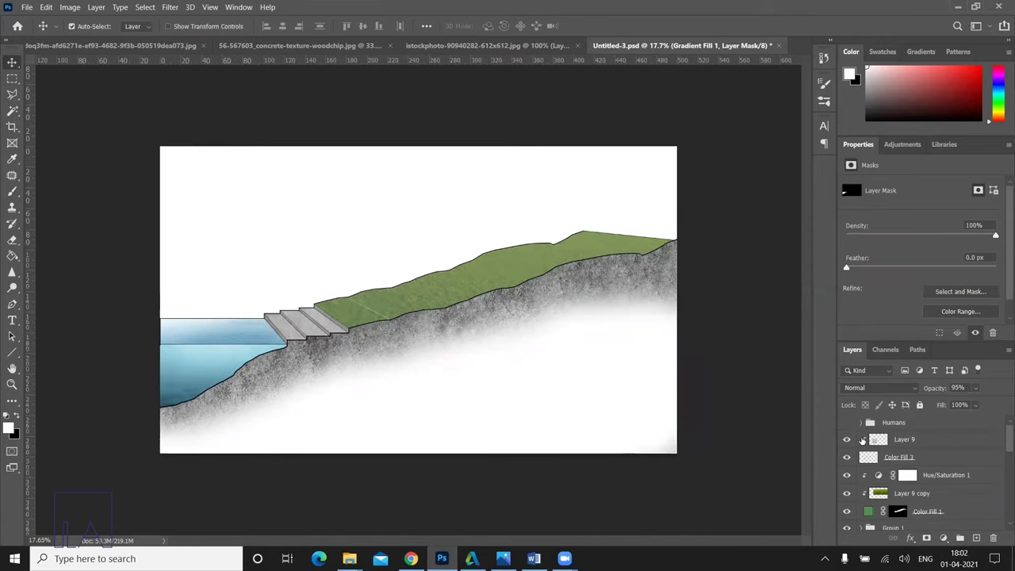
# - Show the Trees group, raise it in the layer stack, and align its trees on the slope
pyautogui.scroll(-3, 873, 461)
pyautogui.scroll(-2, 872, 476)
pyautogui.click(847, 503)
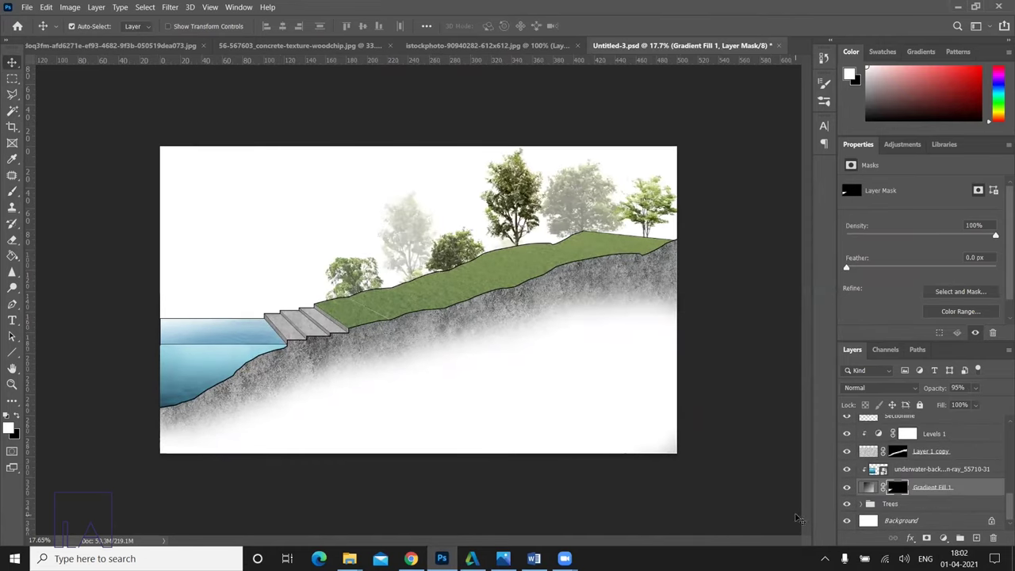
pyautogui.moveTo(870, 505); pyautogui.dragTo(926, 433)
pyautogui.moveTo(355, 297)
pyautogui.mouseDown()
pyautogui.moveTo(461, 273)
pyautogui.moveTo(560, 190)
pyautogui.mouseUp()
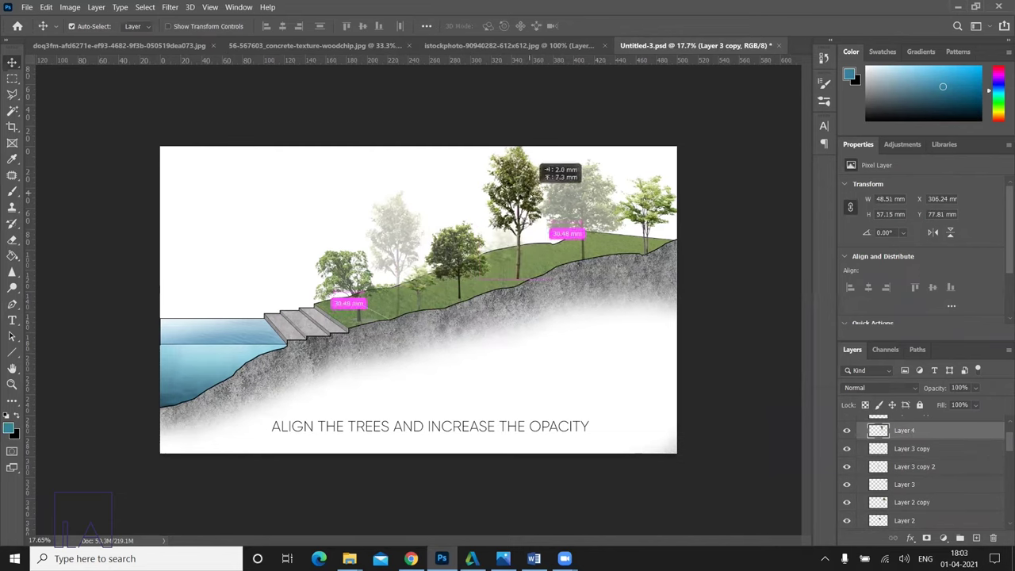
pyautogui.click(657, 208)
pyautogui.moveTo(657, 207); pyautogui.dragTo(655, 201)
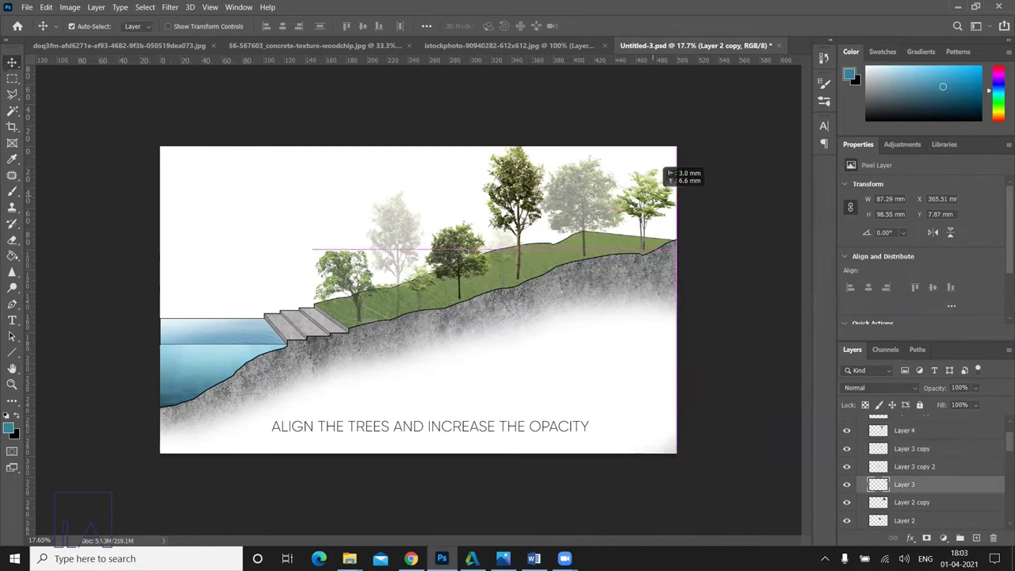
# - Raise the faded tree layers to 90% opacity and select the Trees group
pyautogui.click(579, 212)
pyautogui.press('9')
pyautogui.click(429, 262)
pyautogui.click(501, 244)
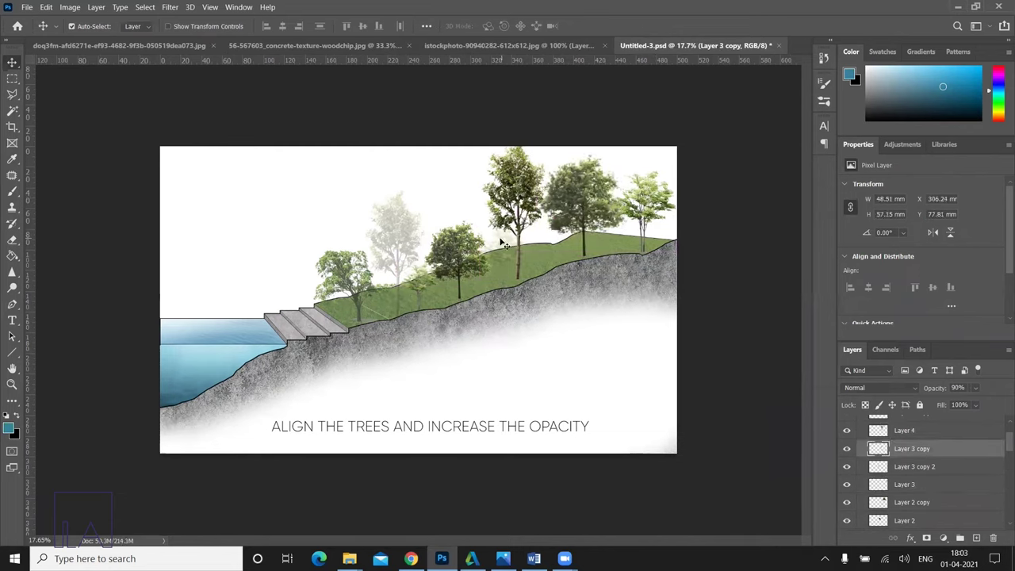
pyautogui.click(399, 227)
pyautogui.press('9')
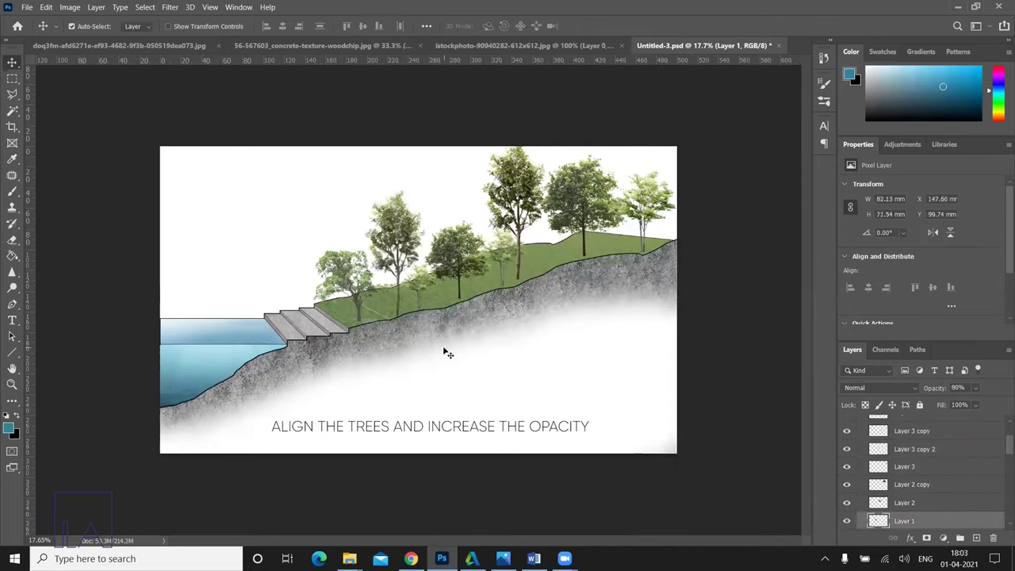
pyautogui.scroll(3, 945, 479)
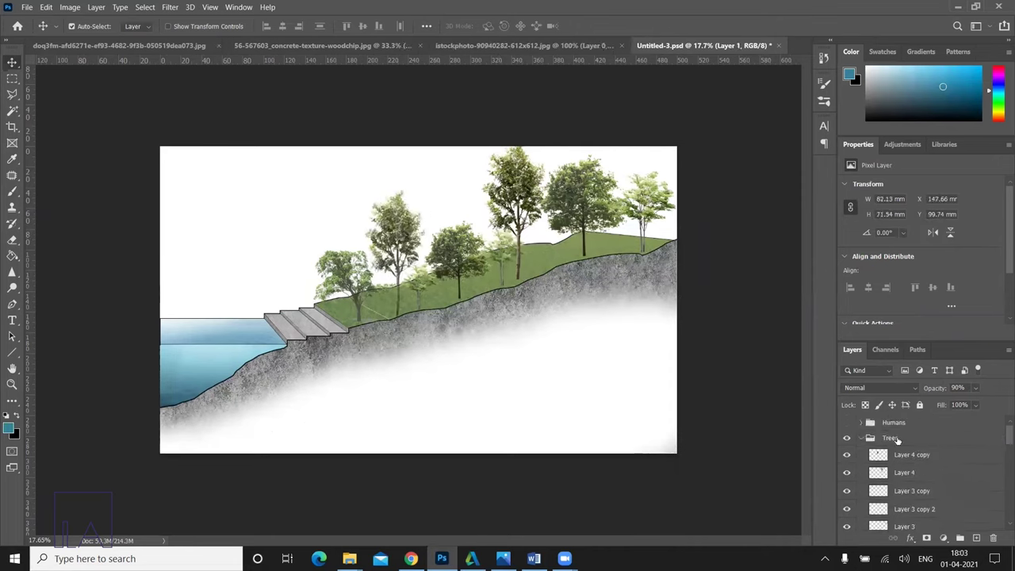
pyautogui.click(896, 440)
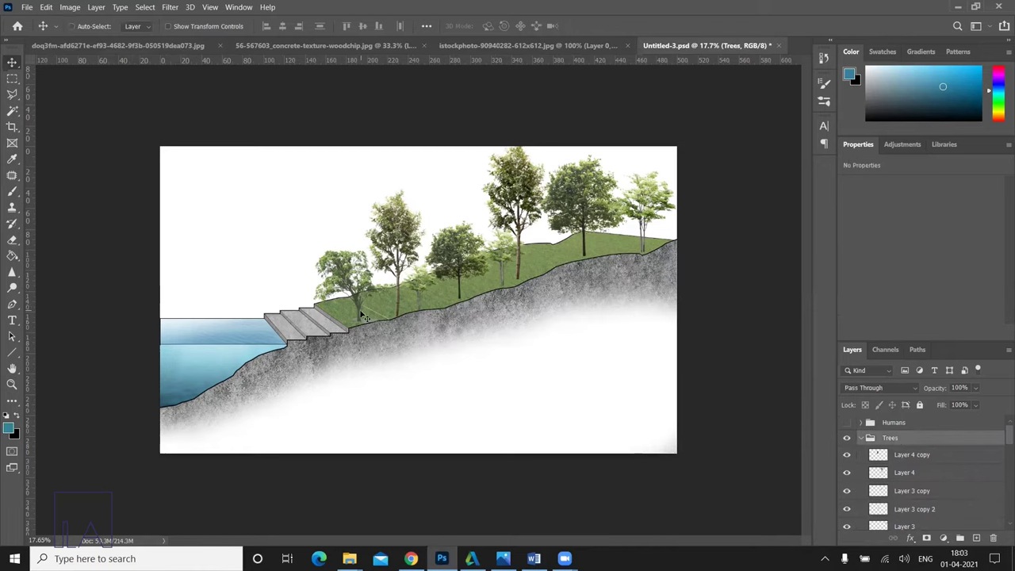
# - Duplicate the Trees group, shrink it slightly, fade it to 70%, and place it beneath the original
pyautogui.moveTo(359, 315); pyautogui.dragTo(338, 306)
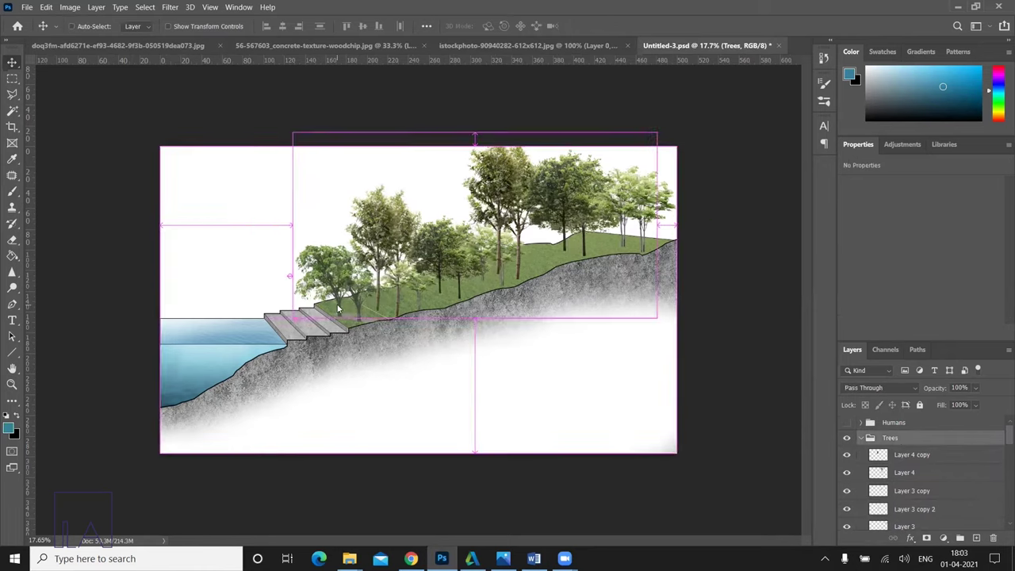
pyautogui.hotkey('ctrl', 't')
pyautogui.moveTo(474, 131); pyautogui.dragTo(475, 146)
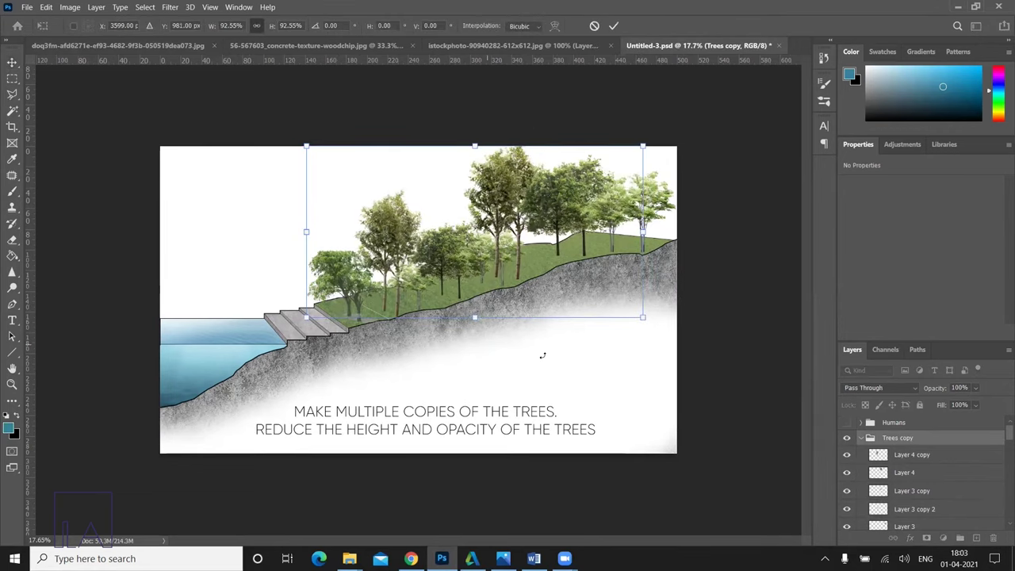
pyautogui.click(975, 388)
pyautogui.moveTo(973, 404); pyautogui.dragTo(969, 405)
pyautogui.press('Return')
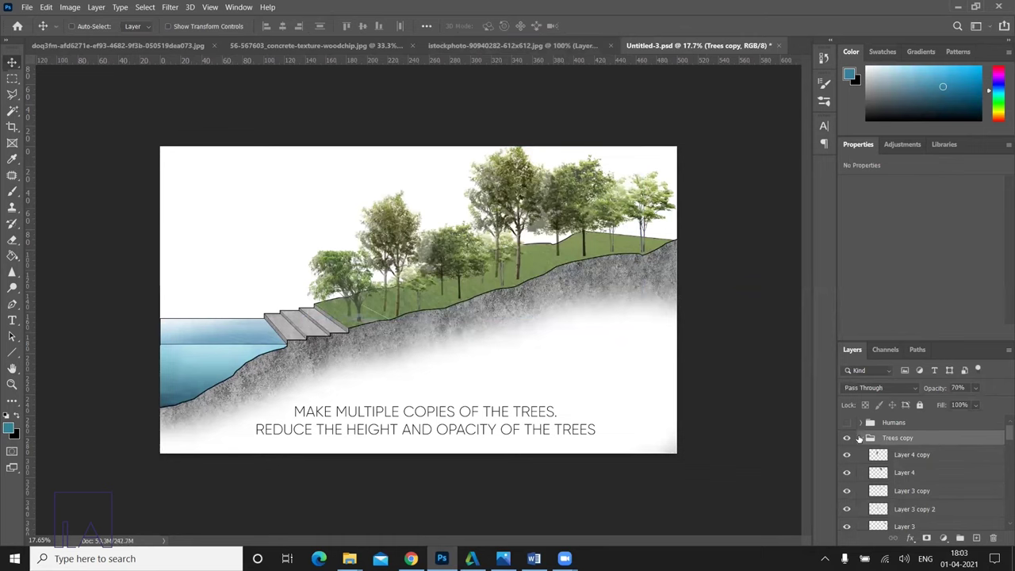
pyautogui.click(859, 438)
pyautogui.moveTo(896, 439)
pyautogui.mouseDown()
pyautogui.moveTo(901, 460)
pyautogui.moveTo(877, 462)
pyautogui.mouseUp()
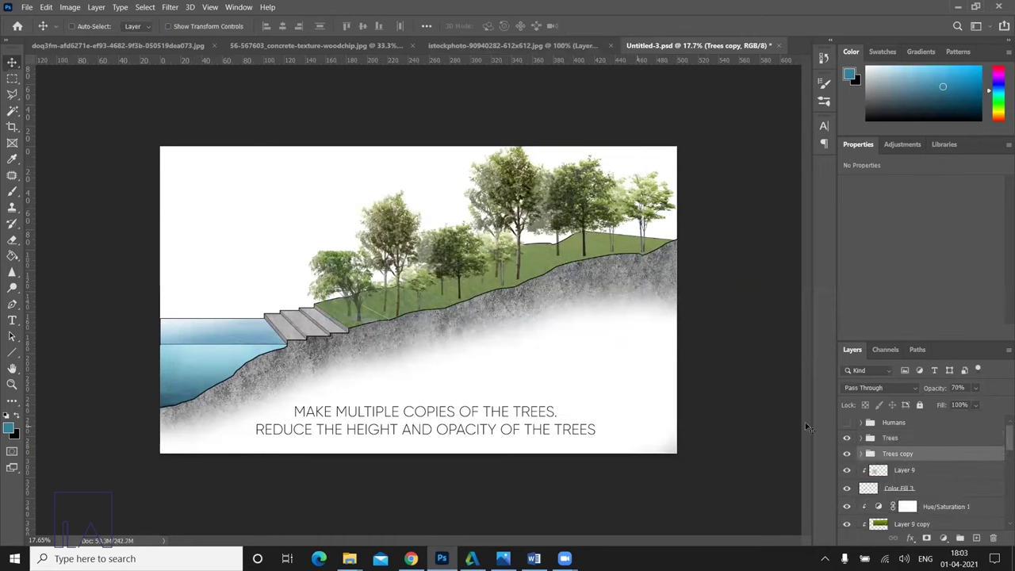
# - Shorten Trees copy to about 95% height and shift it behind the originals
pyautogui.hotkey('ctrl', 't')
pyautogui.moveTo(469, 145); pyautogui.dragTo(466, 156)
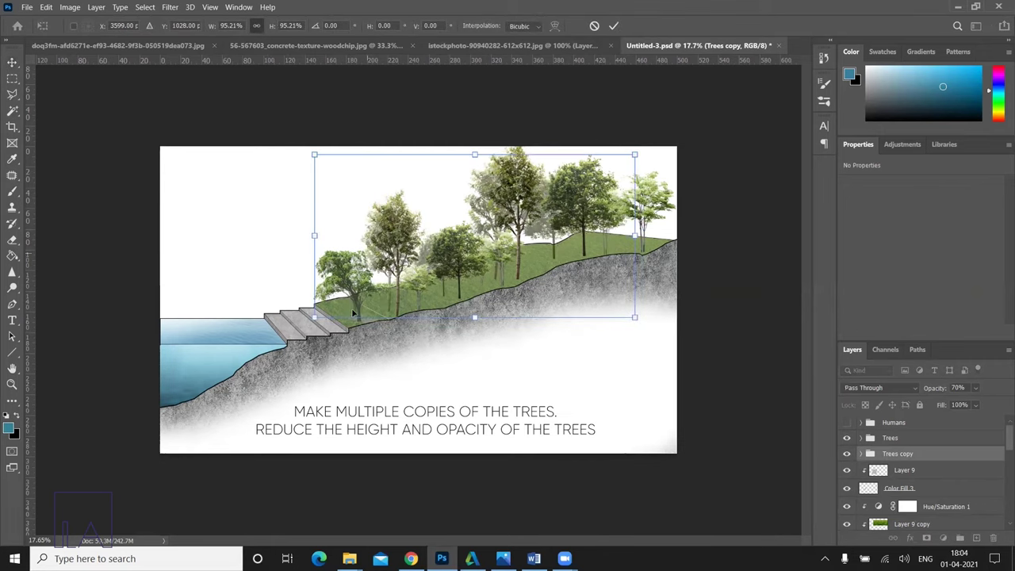
pyautogui.press('Return')
pyautogui.moveTo(352, 313); pyautogui.dragTo(350, 309)
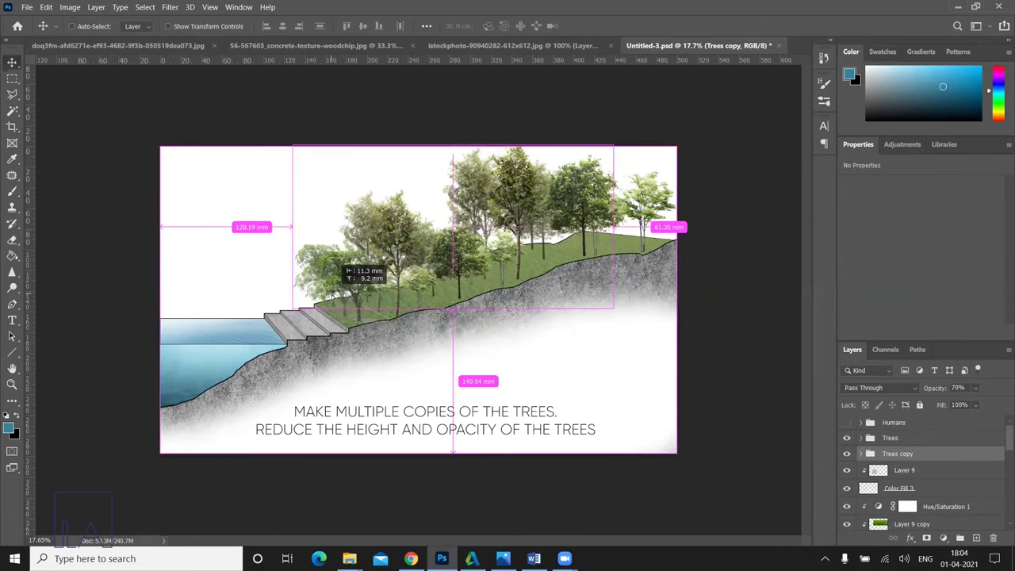
# - Shrink Trees copy 2 to about 94%, move it up-left, and fade it to 30% opacity
pyautogui.hotkey('ctrl', 't')
pyautogui.moveTo(452, 147); pyautogui.dragTo(453, 162)
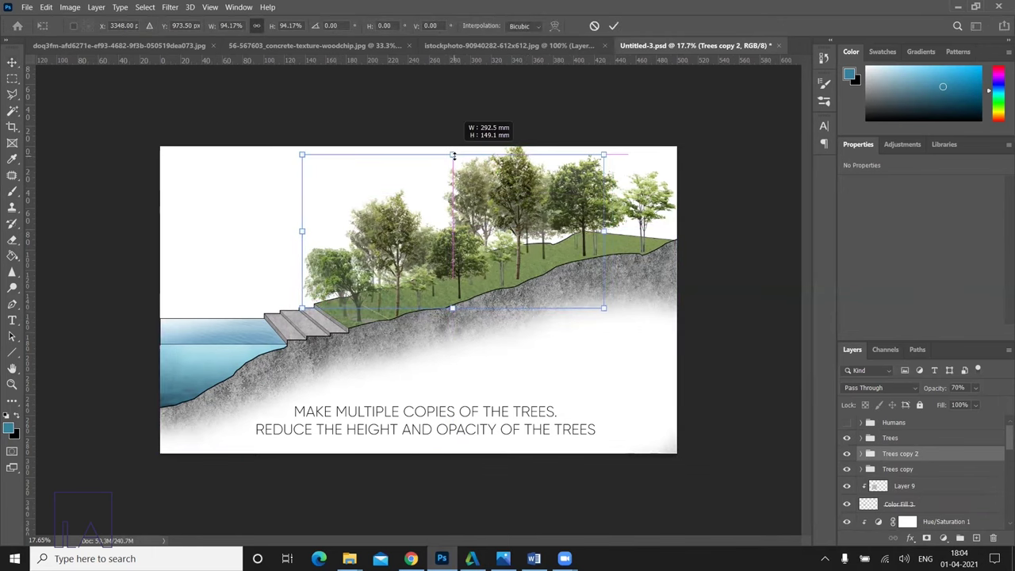
pyautogui.press('Return')
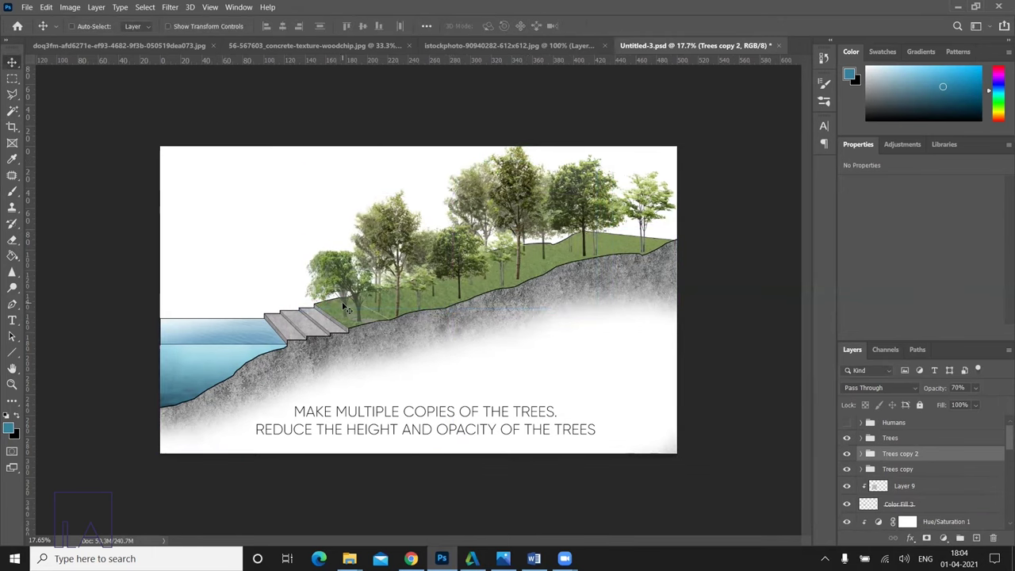
pyautogui.moveTo(380, 305); pyautogui.dragTo(390, 270)
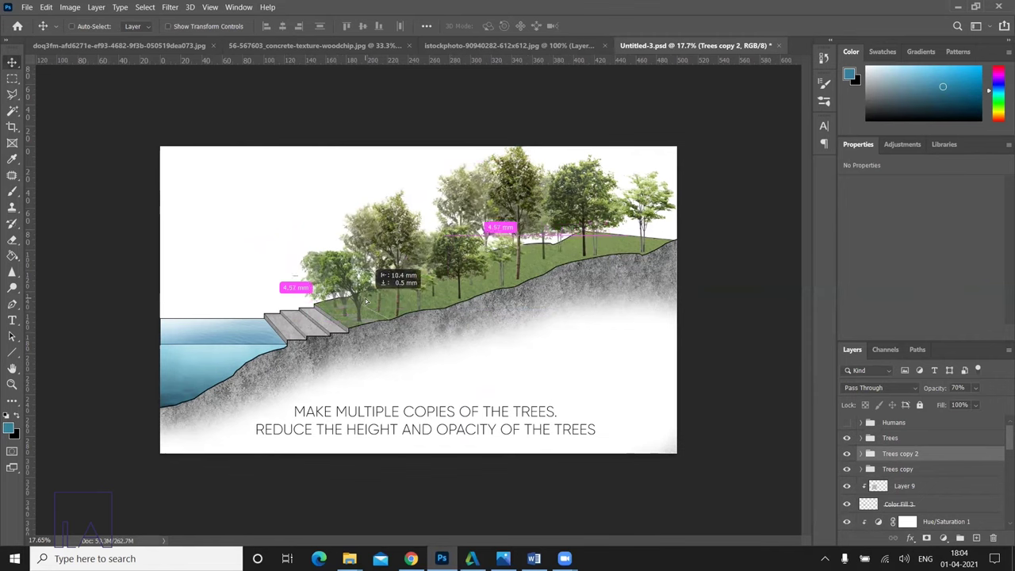
pyautogui.press('2')
pyautogui.press('3')
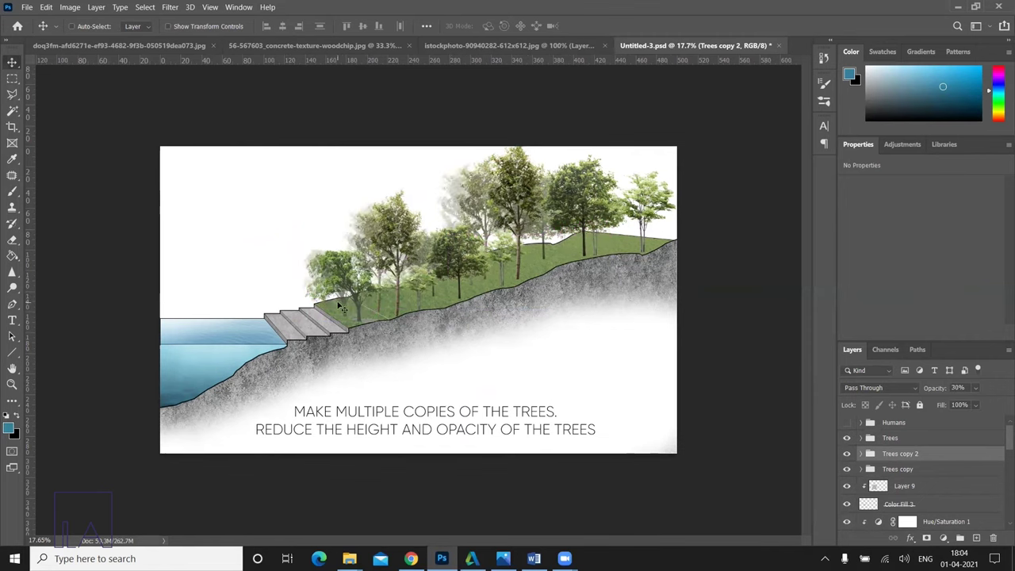
pyautogui.moveTo(315, 257); pyautogui.dragTo(312, 259)
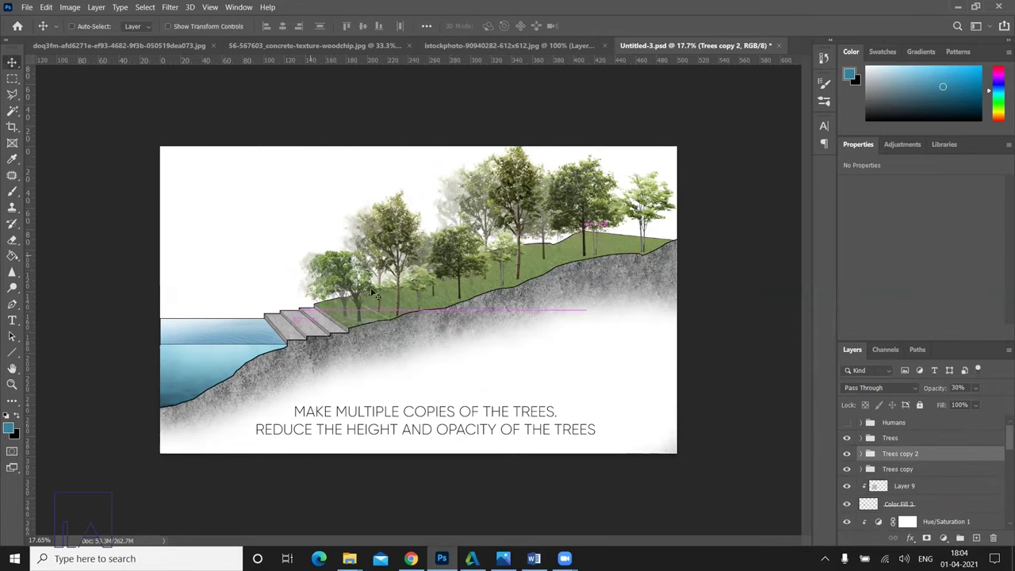
# - Show the Humans group and raise the boat and figures slightly on the water
pyautogui.click(847, 423)
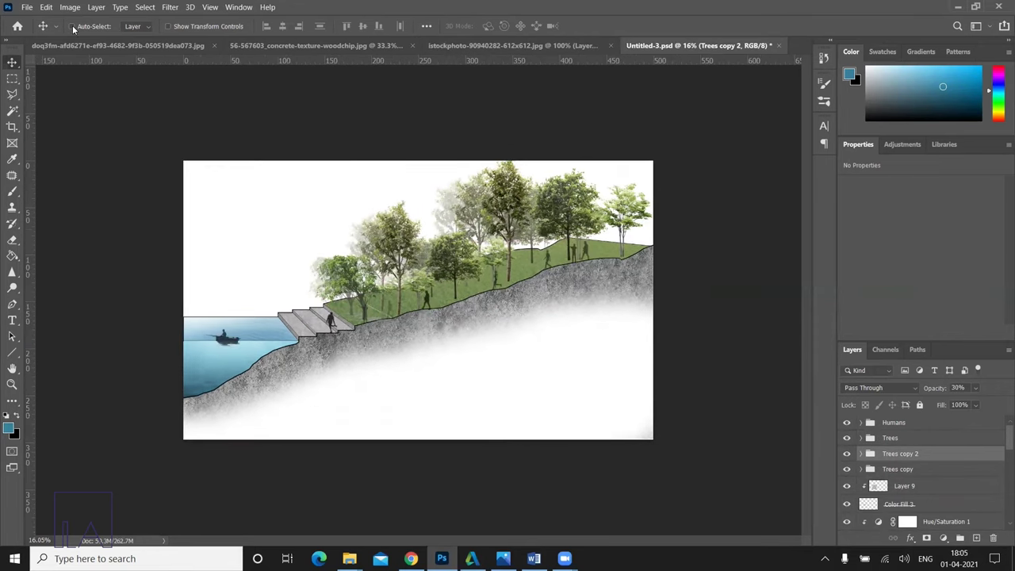
pyautogui.click(919, 426)
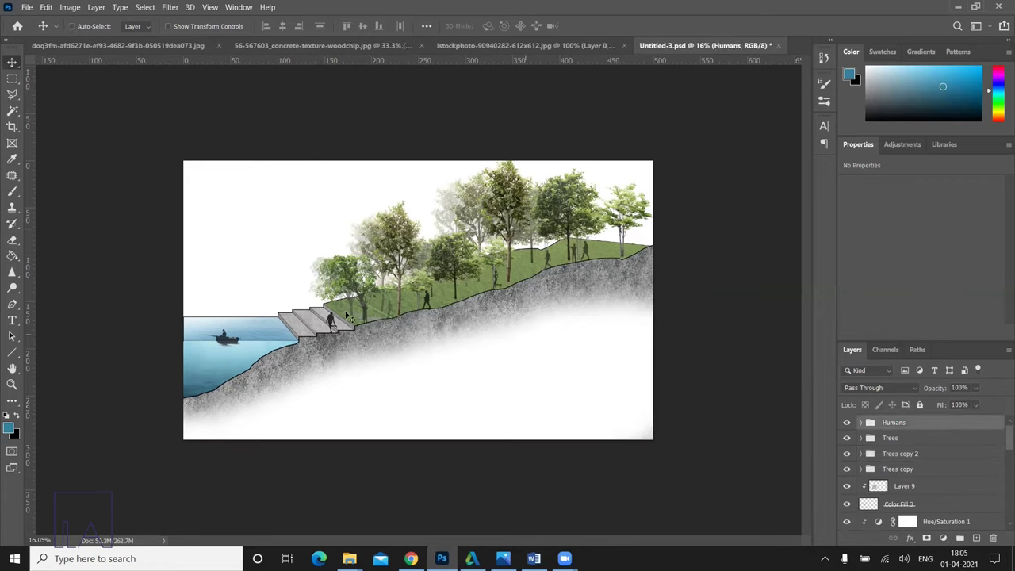
pyautogui.moveTo(228, 347); pyautogui.dragTo(228, 334)
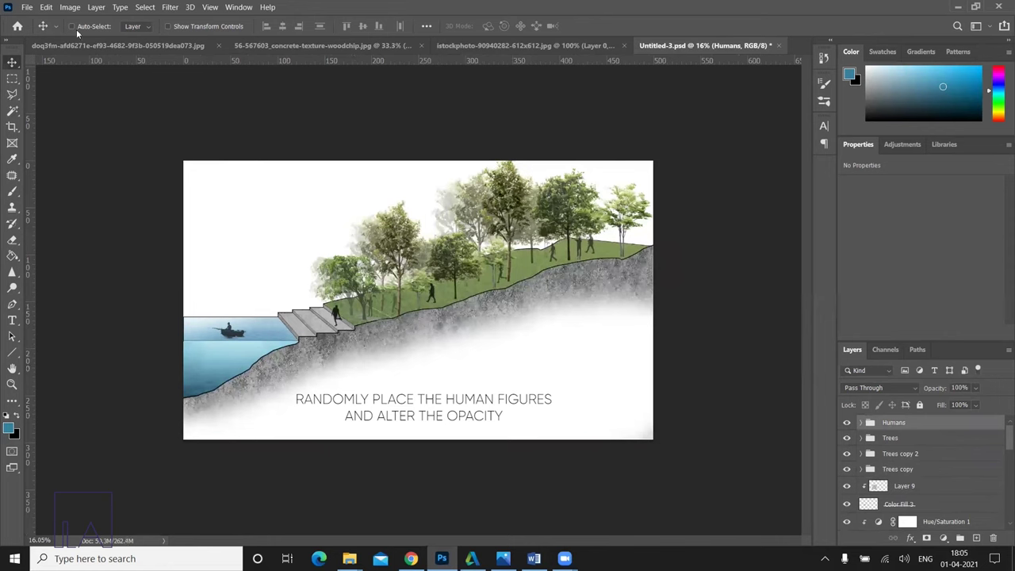
pyautogui.moveTo(238, 338); pyautogui.dragTo(238, 330)
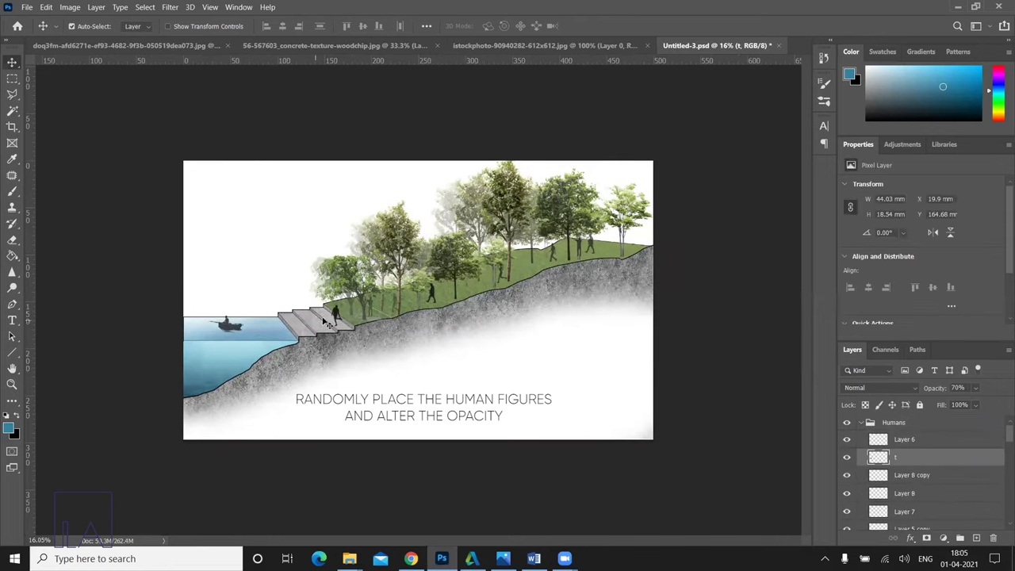
# - Select the hillside figures and shift the upper-slope figure along the slope
pyautogui.click(377, 313)
pyautogui.click(400, 308)
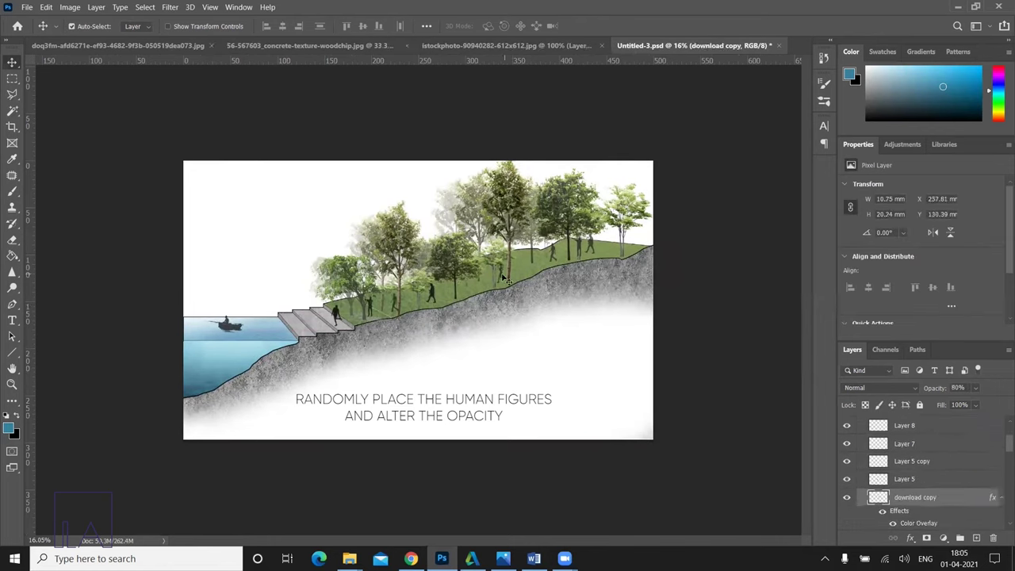
pyautogui.click(568, 262)
pyautogui.click(585, 250)
pyautogui.click(598, 247)
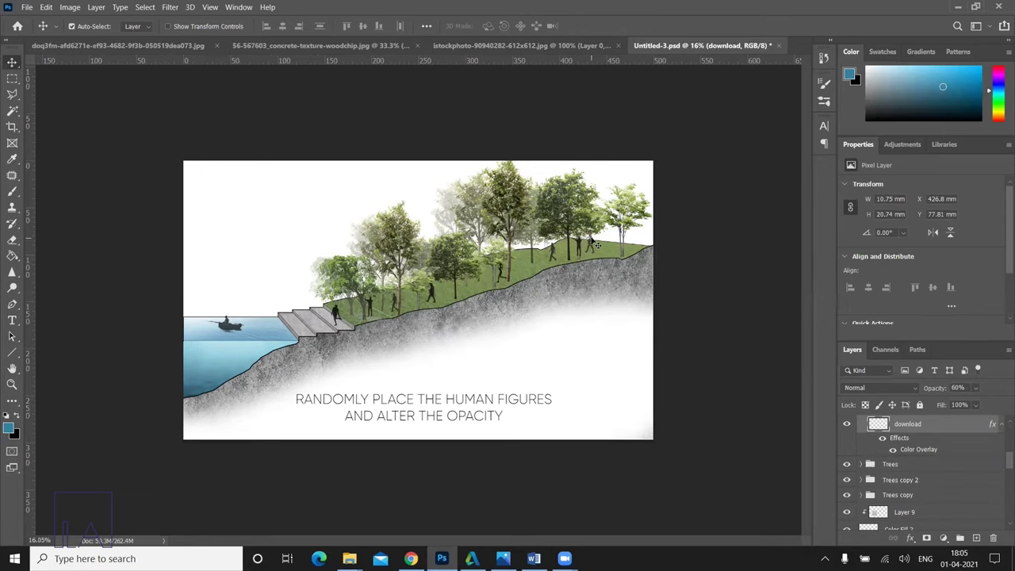
pyautogui.moveTo(596, 246)
pyautogui.mouseDown()
pyautogui.moveTo(608, 245)
pyautogui.moveTo(526, 254)
pyautogui.mouseUp()
# - Alt-drag a copy of the figure onto the concrete steps and adjust its size
pyautogui.moveTo(438, 297); pyautogui.dragTo(317, 303)
pyautogui.hotkey('ctrl', 'alt', 't')
pyautogui.press('Return')
pyautogui.hotkey('ctrl', 't')
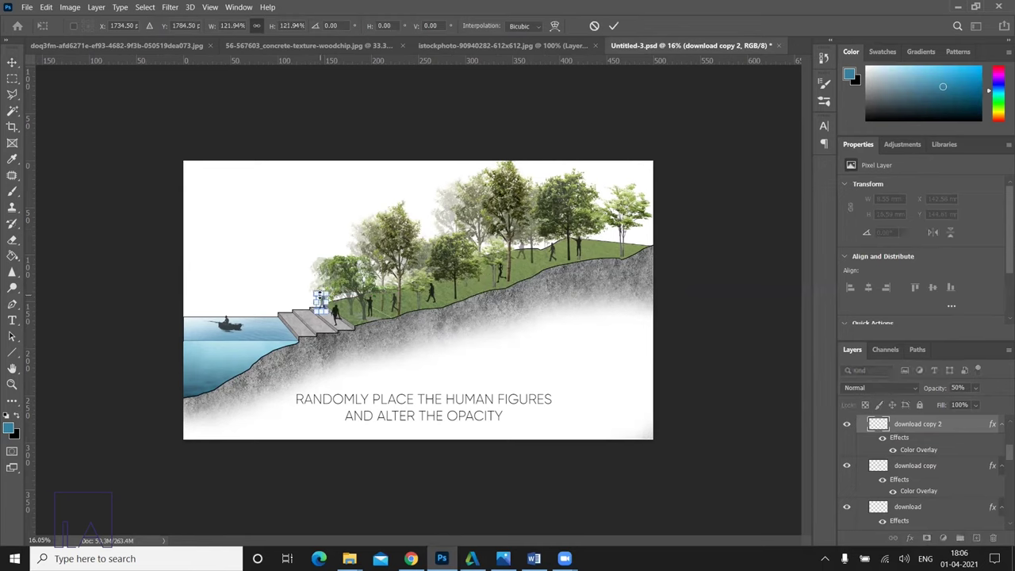
pyautogui.press('Return')
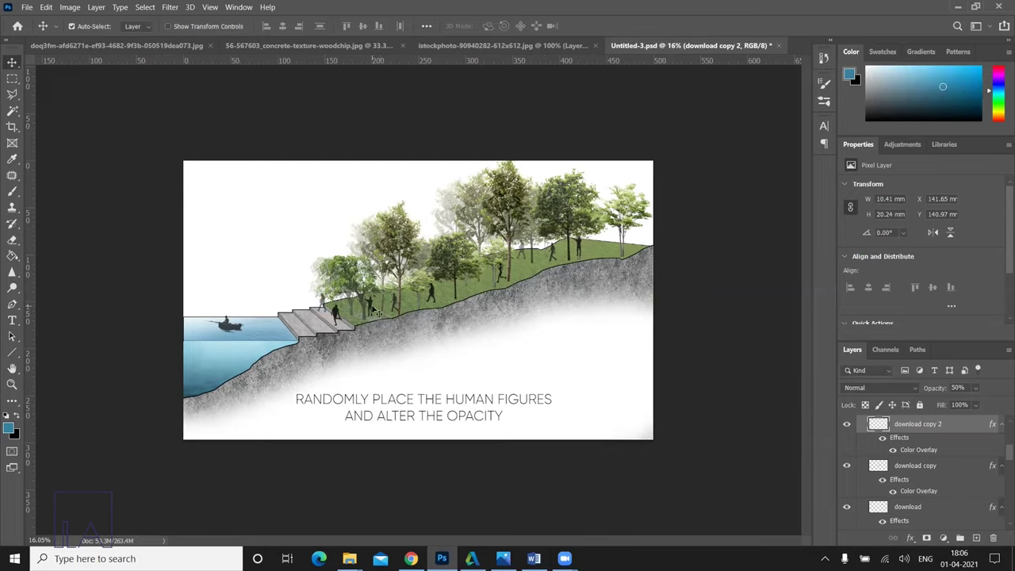
# - Move the walking figure up the hillside at 80% opacity and duplicate it elsewhere on the hill
pyautogui.scroll(3, 378, 312)
pyautogui.click(346, 317)
pyautogui.moveTo(341, 312); pyautogui.dragTo(353, 292)
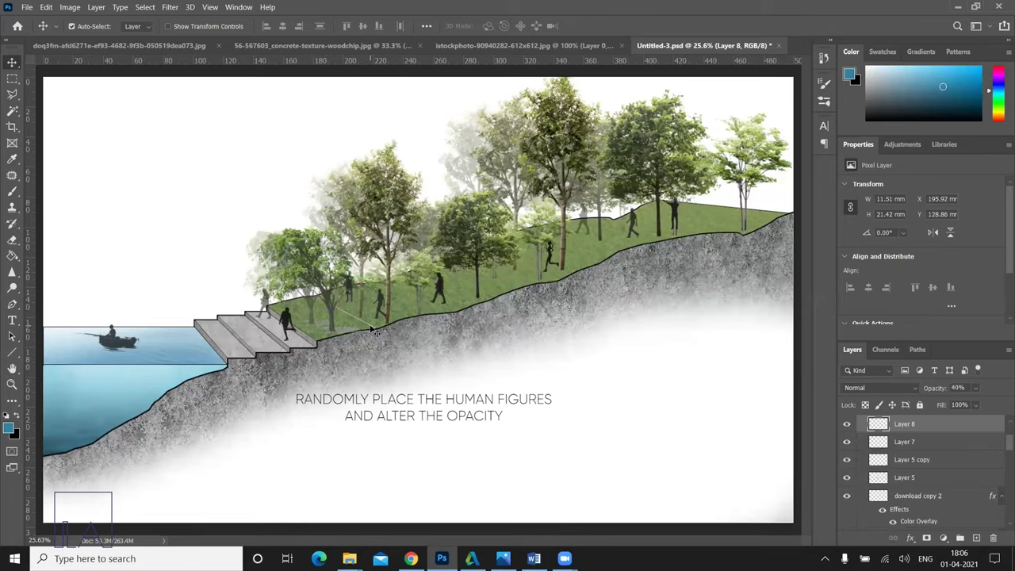
pyautogui.scroll(-1, 381, 322)
pyautogui.moveTo(378, 317); pyautogui.dragTo(364, 295)
pyautogui.press('8')
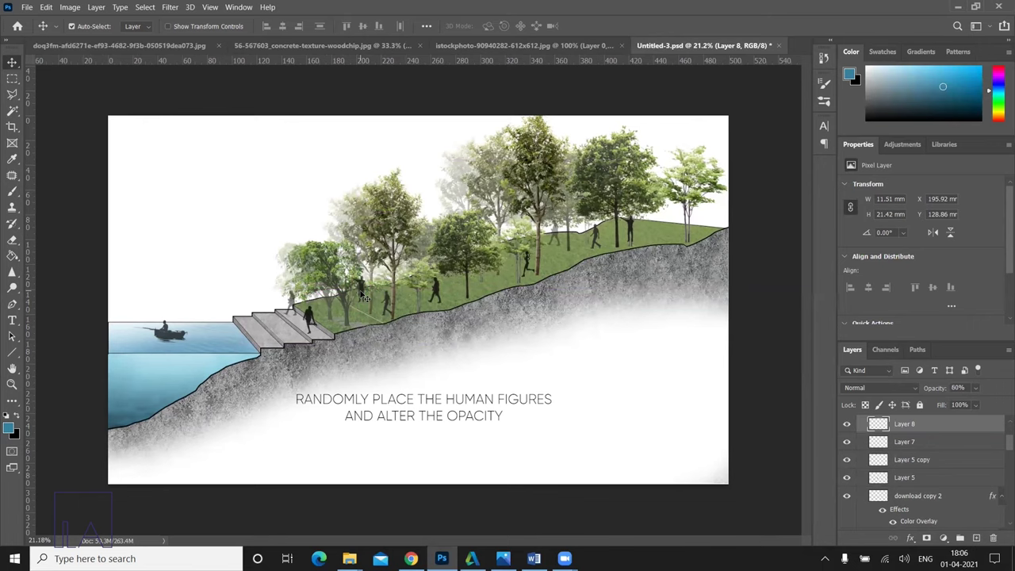
pyautogui.moveTo(365, 295); pyautogui.dragTo(333, 306)
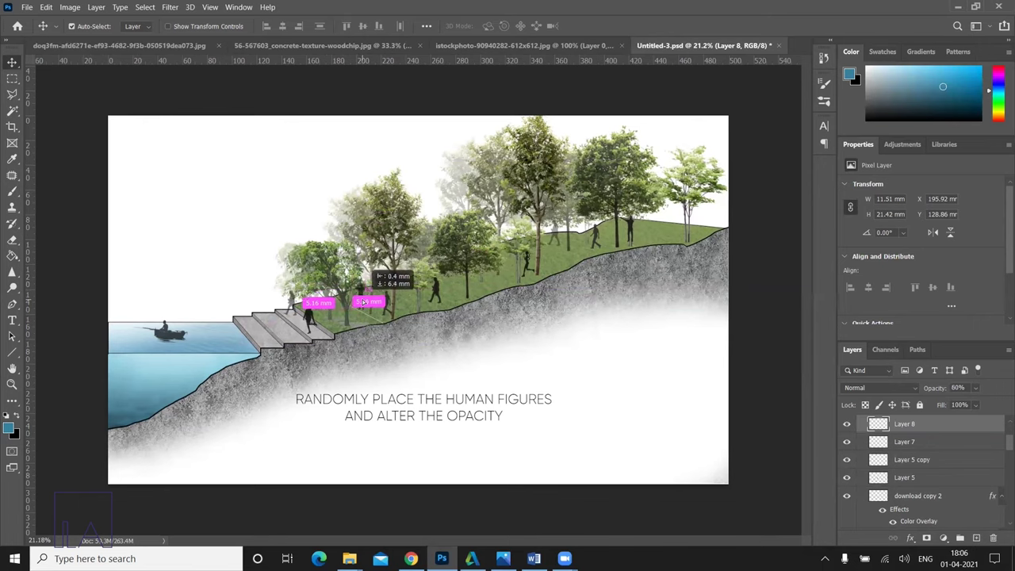
pyautogui.press('8')
pyautogui.hotkey('ctrl', '-')
# - Paste the boat onto its own layer and nudge it slightly right
pyautogui.hotkey('ctrl', 'v')
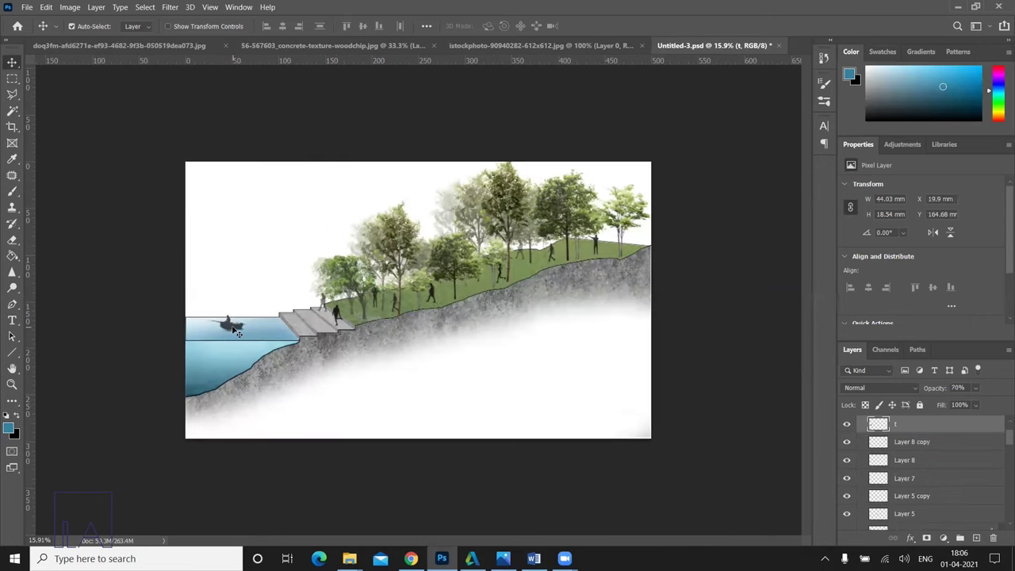
pyautogui.moveTo(235, 333); pyautogui.dragTo(240, 333)
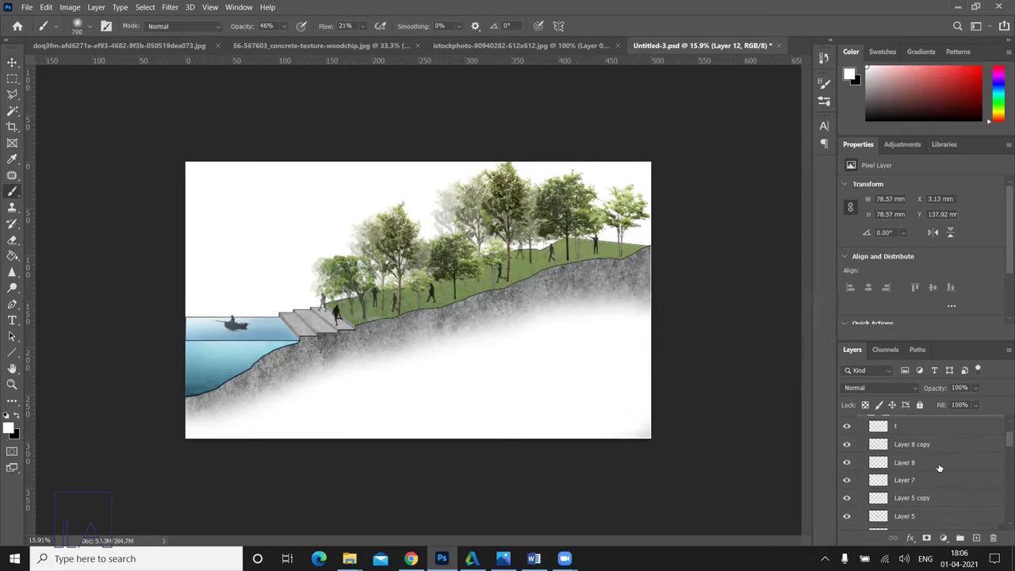
pyautogui.scroll(-2, 943, 464)
pyautogui.scroll(-2, 943, 464)
pyautogui.scroll(-2, 944, 462)
pyautogui.scroll(-2, 943, 464)
pyautogui.scroll(-2, 942, 470)
pyautogui.scroll(-2, 938, 476)
pyautogui.scroll(-2, 935, 482)
pyautogui.scroll(-2, 933, 486)
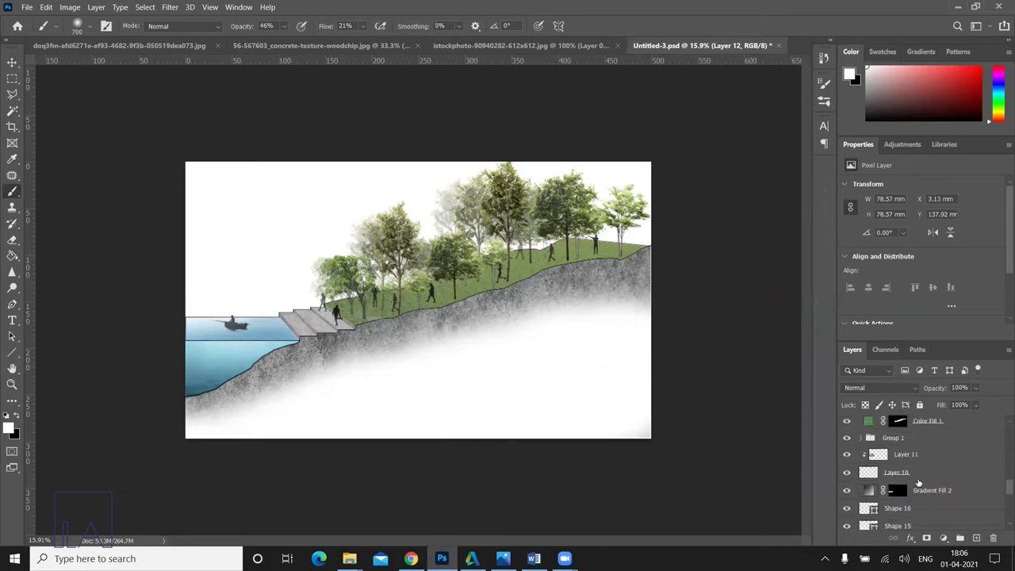
# - Select the water-strip layer and clear the active selection
pyautogui.keyDown('ctrl'); pyautogui.click(898, 491); pyautogui.keyUp('ctrl')
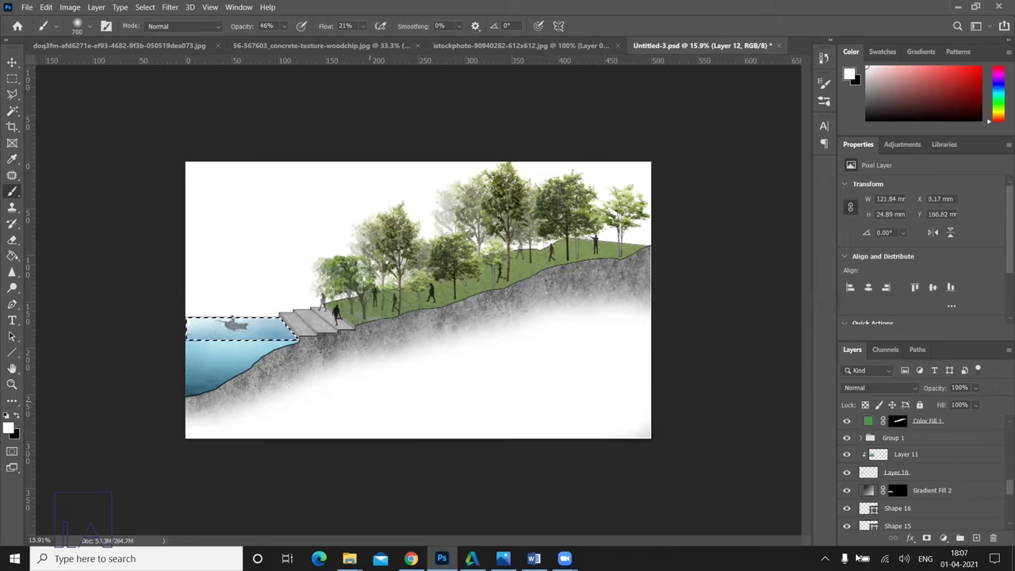
pyautogui.click(12, 78)
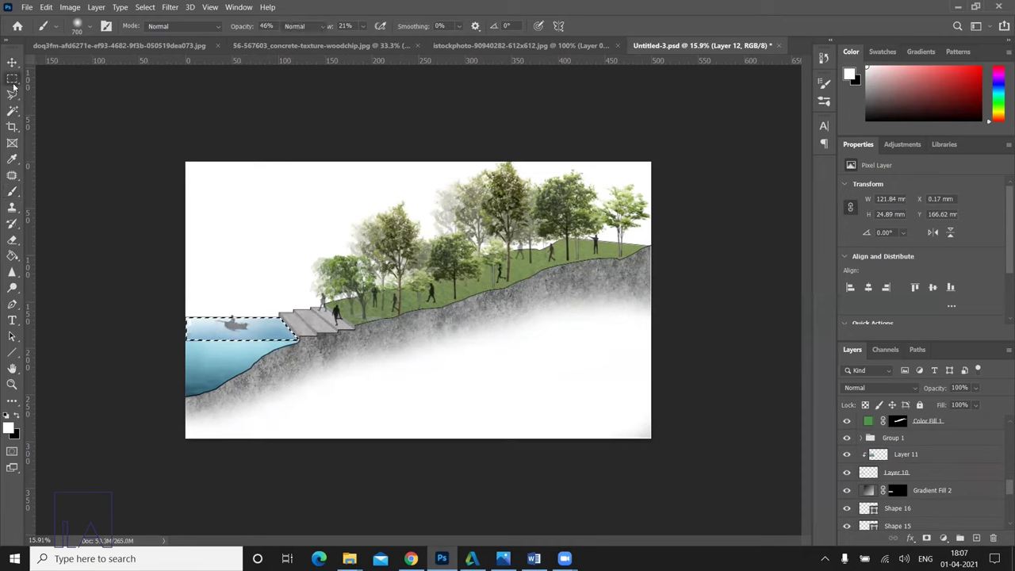
pyautogui.rightClick(256, 333)
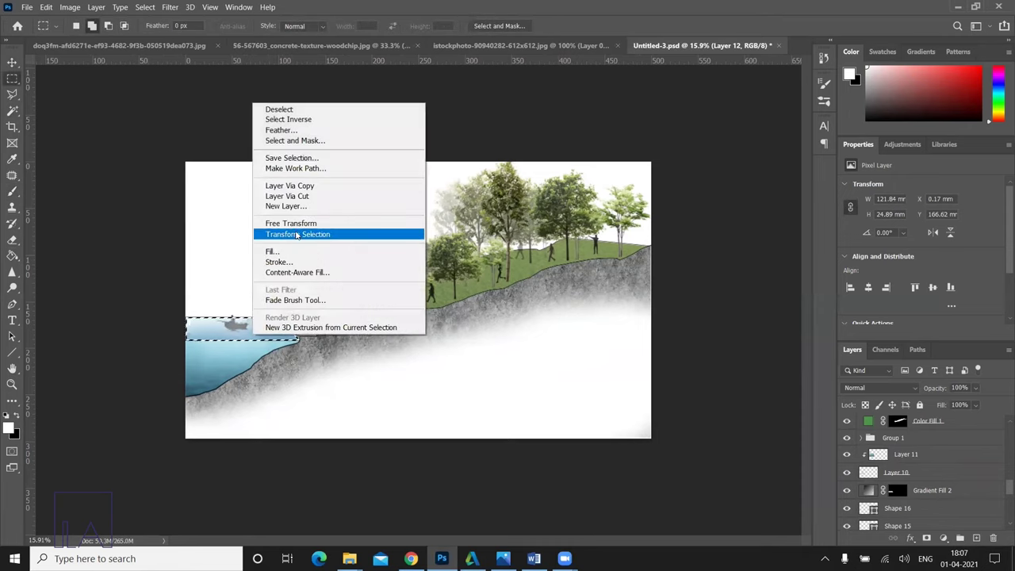
pyautogui.click(291, 109)
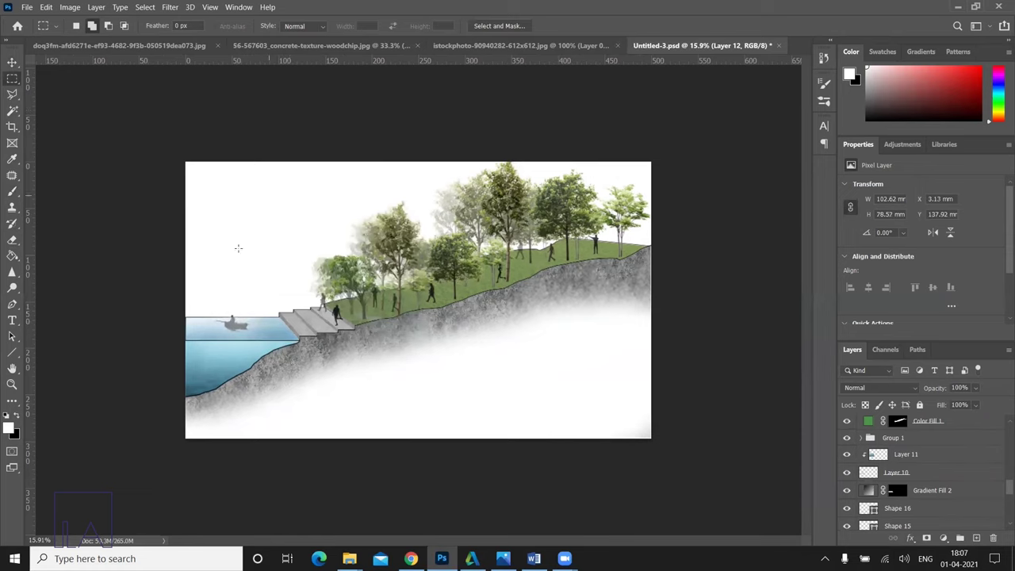
# - Set the boat layer to 100% opacity and shift it along the water surface
pyautogui.click(13, 62)
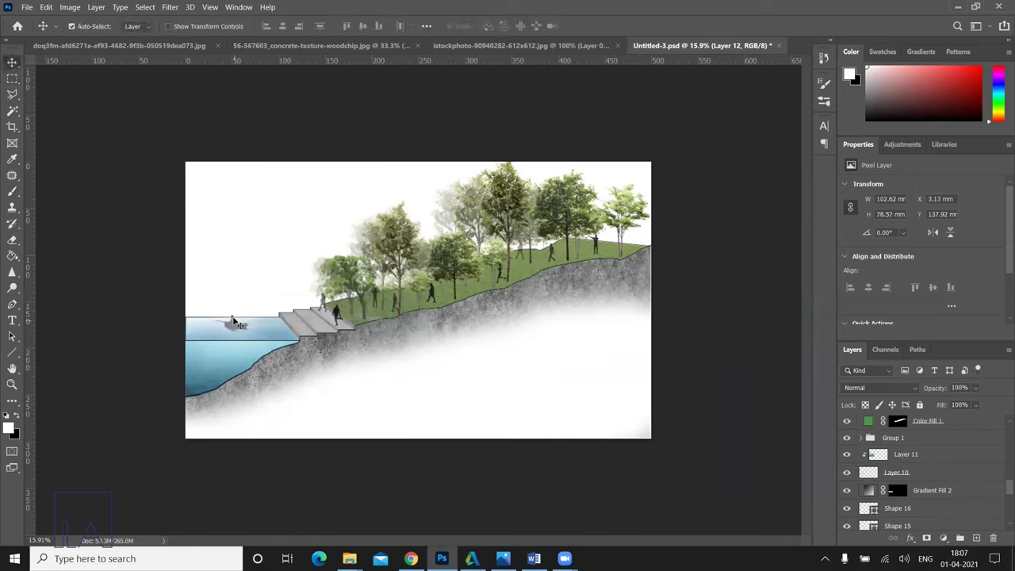
pyautogui.click(235, 320)
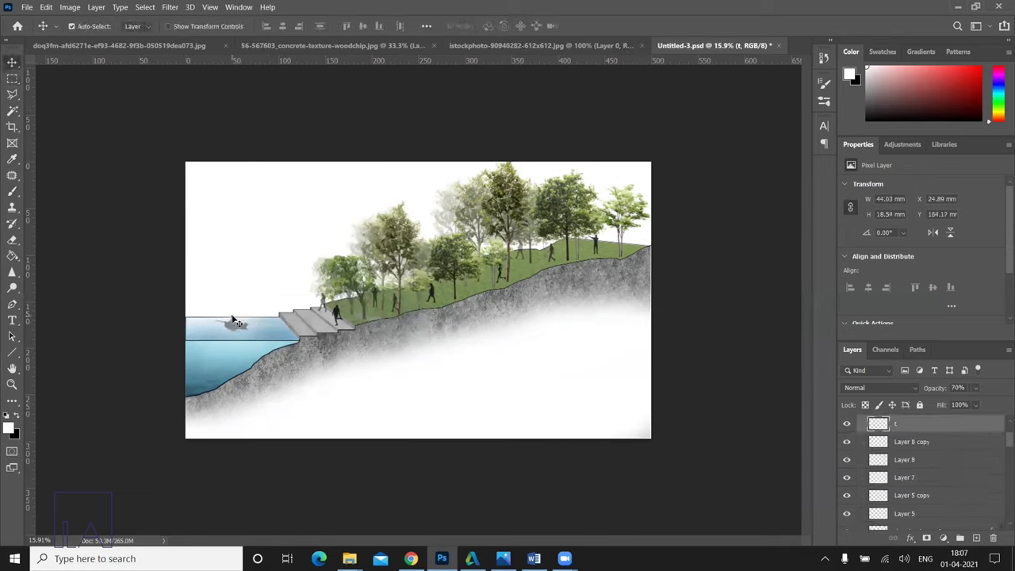
pyautogui.click(976, 388)
pyautogui.moveTo(987, 404); pyautogui.dragTo(1002, 402)
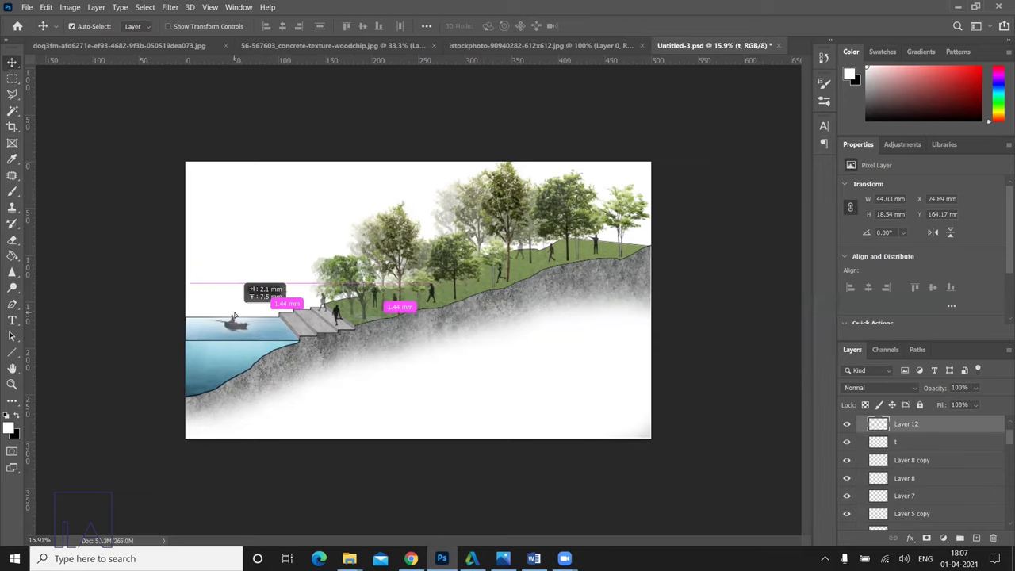
pyautogui.hotkey('ctrl', 'shift', 'alt', 'e')
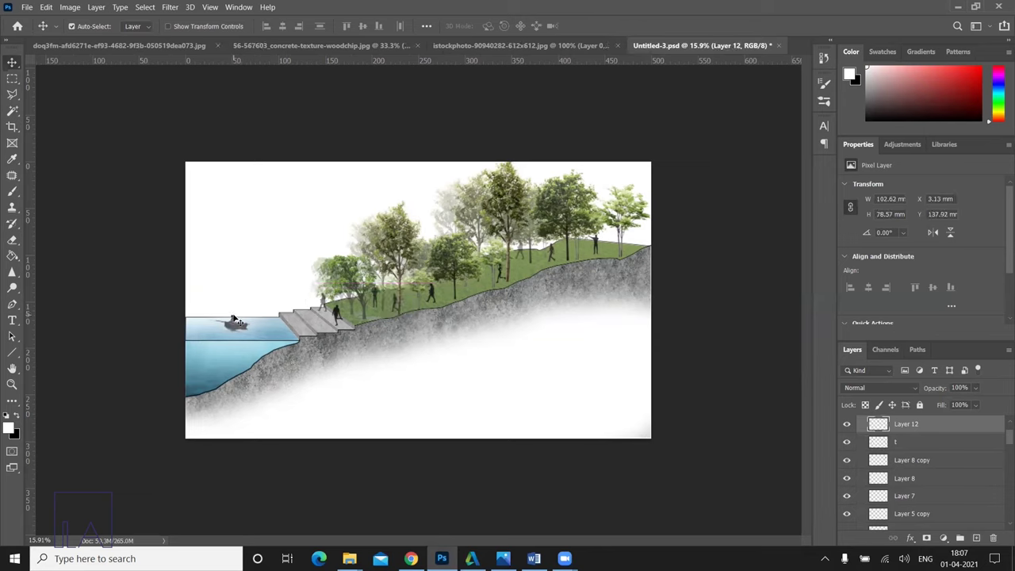
pyautogui.moveTo(233, 320); pyautogui.dragTo(228, 315)
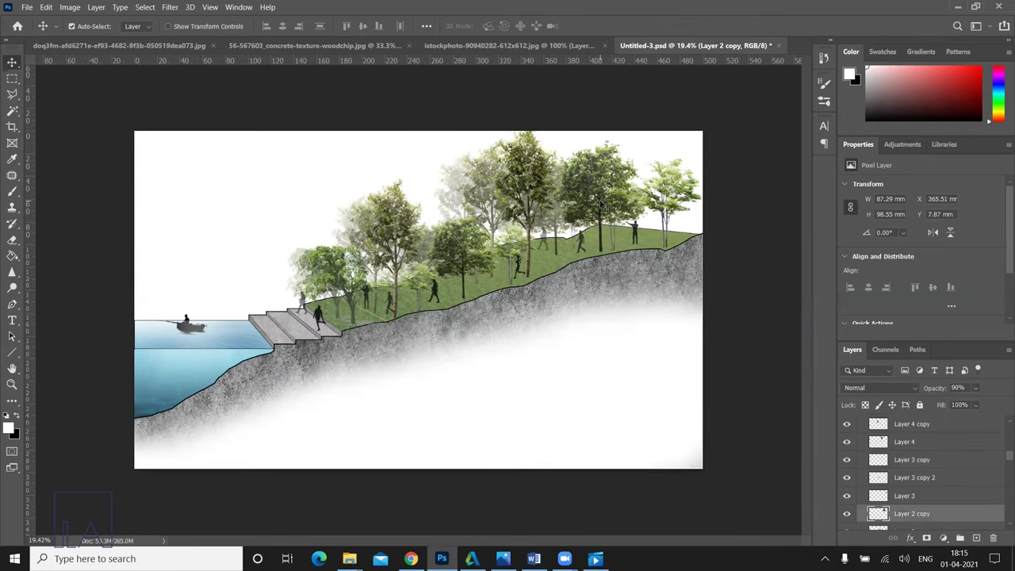
# - Shift the current tree layer's hue to -24 with Hue/Saturation
pyautogui.click(70, 7)
pyautogui.moveTo(89, 37)
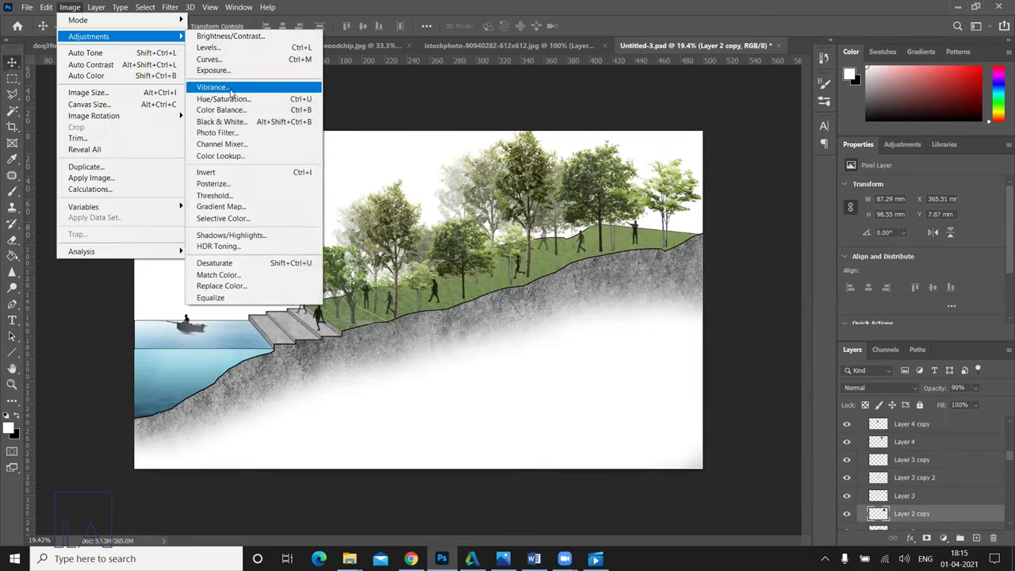
pyautogui.click(226, 92)
pyautogui.moveTo(183, 155); pyautogui.dragTo(176, 155)
pyautogui.click(170, 157)
pyautogui.click(321, 95)
# - Apply the same -24 hue shift to the Layer 2 tree
pyautogui.hotkey('alt', '[')
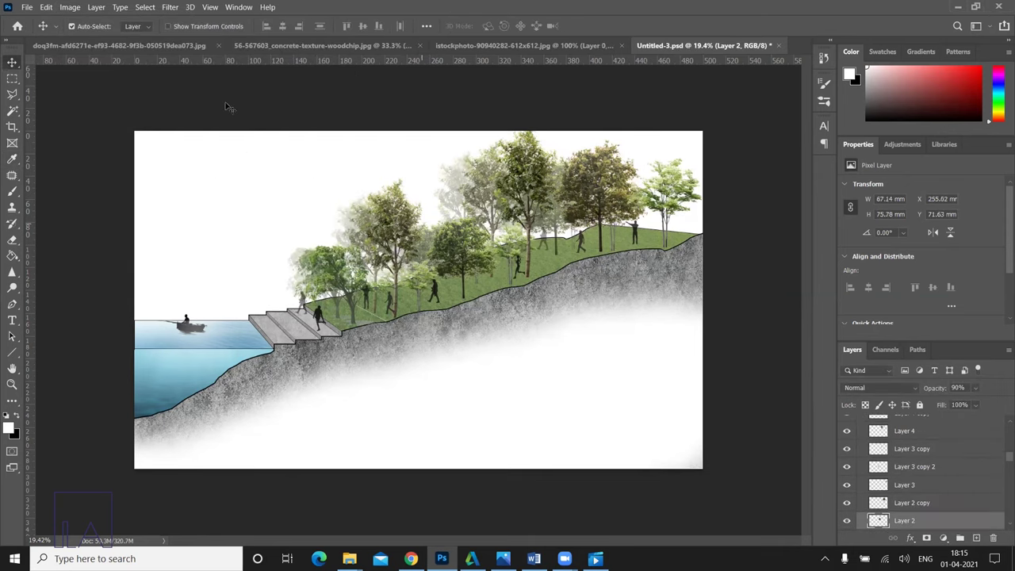
pyautogui.click(70, 7)
pyautogui.click(213, 98)
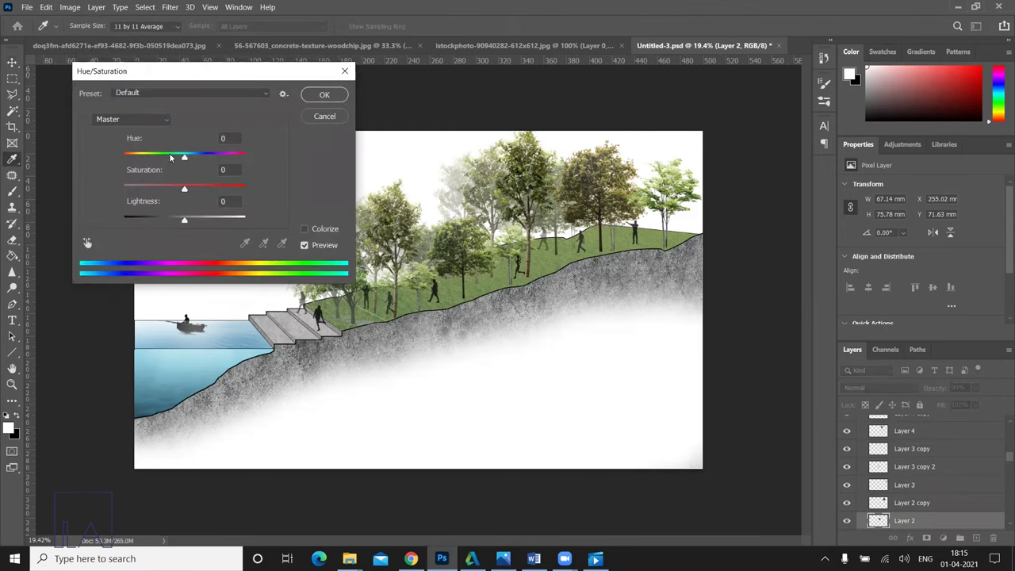
pyautogui.click(311, 96)
# - Give the Layer 1 tree a -24 hue shift
pyautogui.hotkey('alt', '[')
pyautogui.click(70, 7)
pyautogui.click(207, 99)
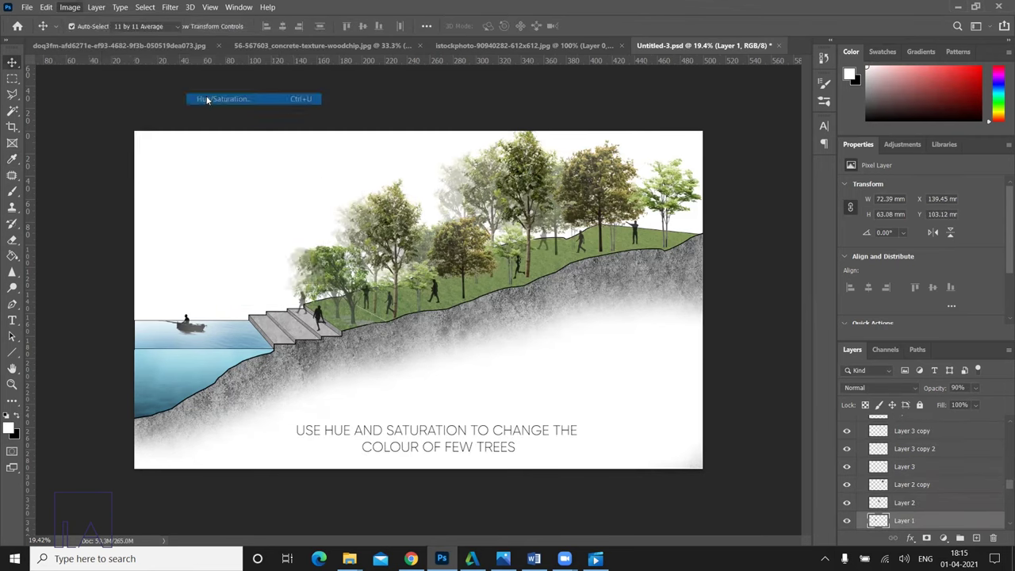
pyautogui.click(169, 157)
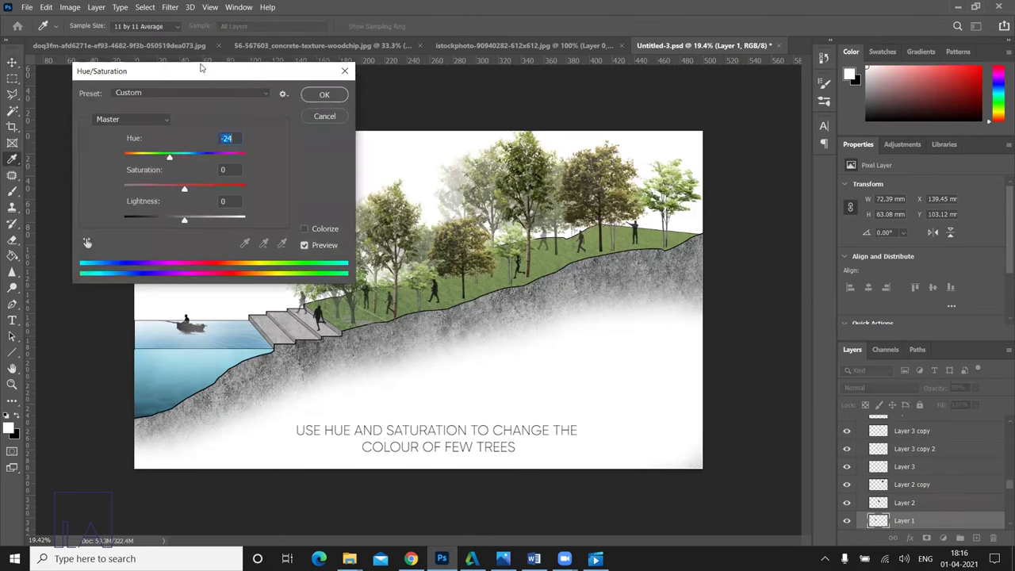
pyautogui.moveTo(202, 68); pyautogui.dragTo(184, 6)
pyautogui.click(307, 32)
# - Give the Layer 3 tree a -19 hue shift
pyautogui.click(673, 207)
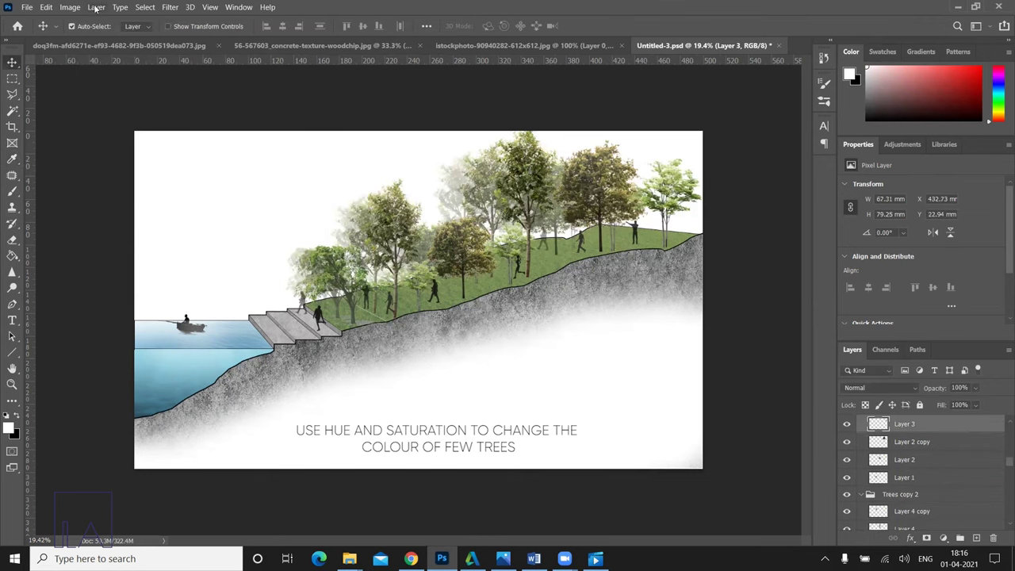
pyautogui.click(70, 7)
pyautogui.click(238, 97)
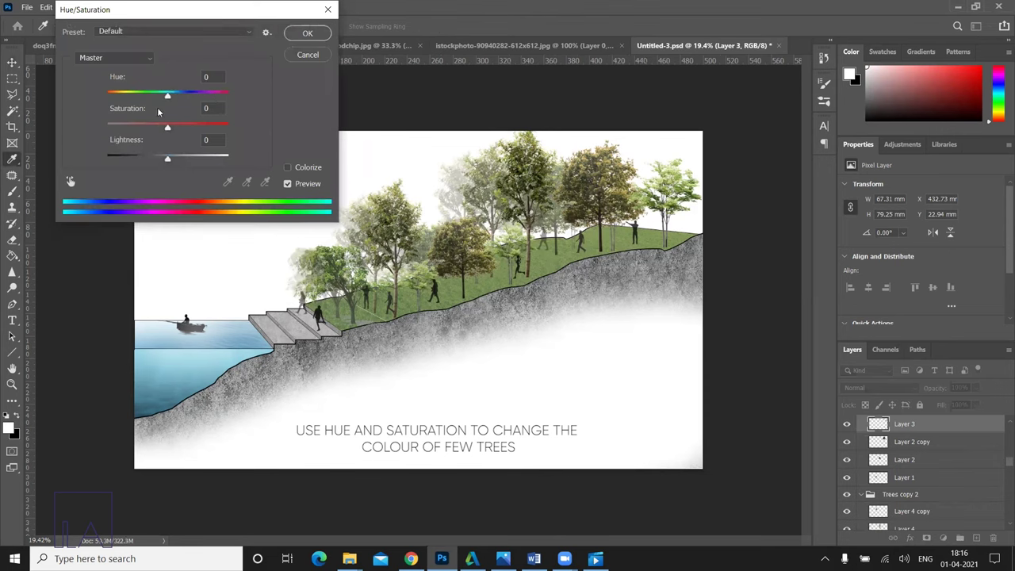
pyautogui.click(155, 96)
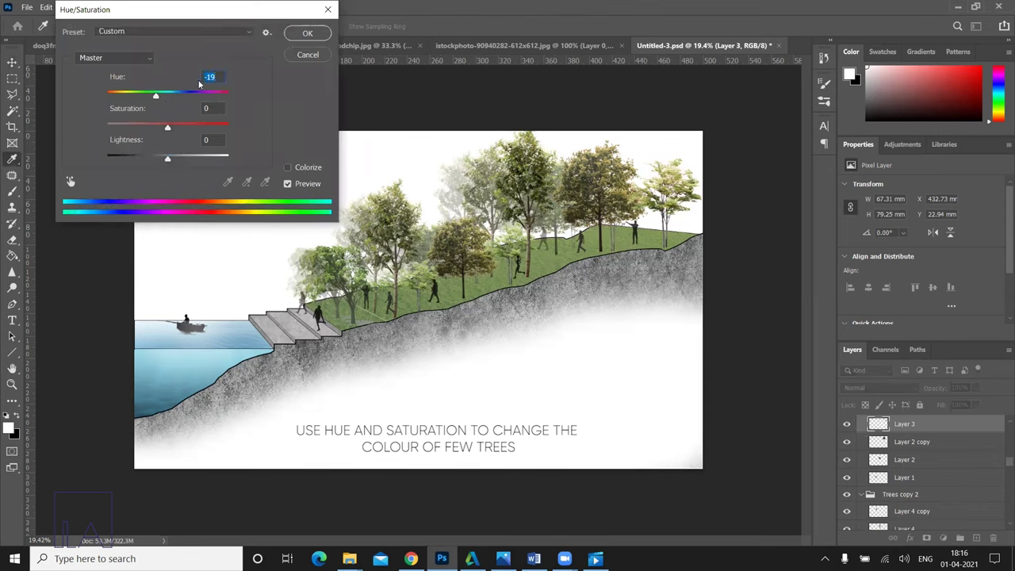
pyautogui.click(298, 31)
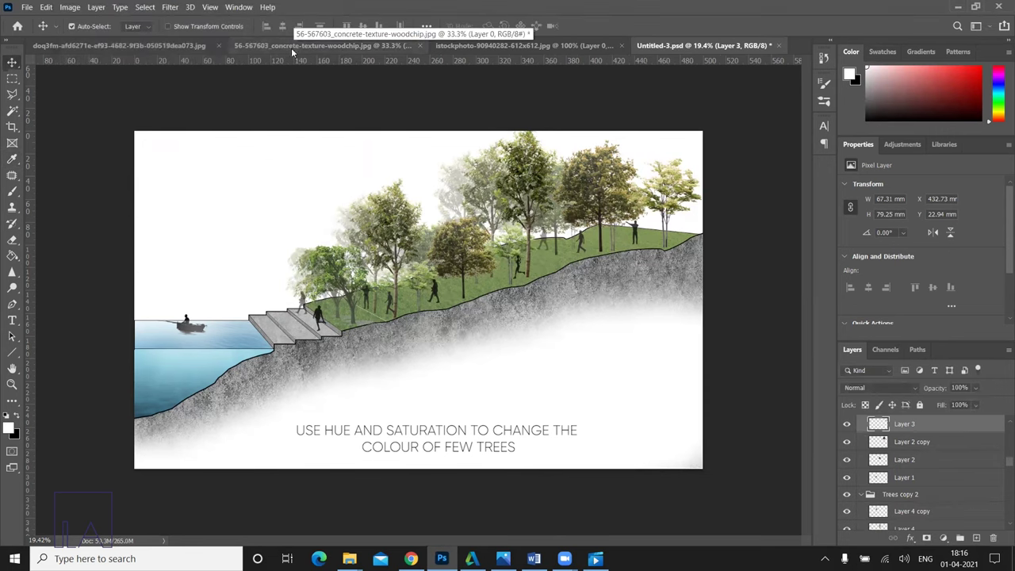